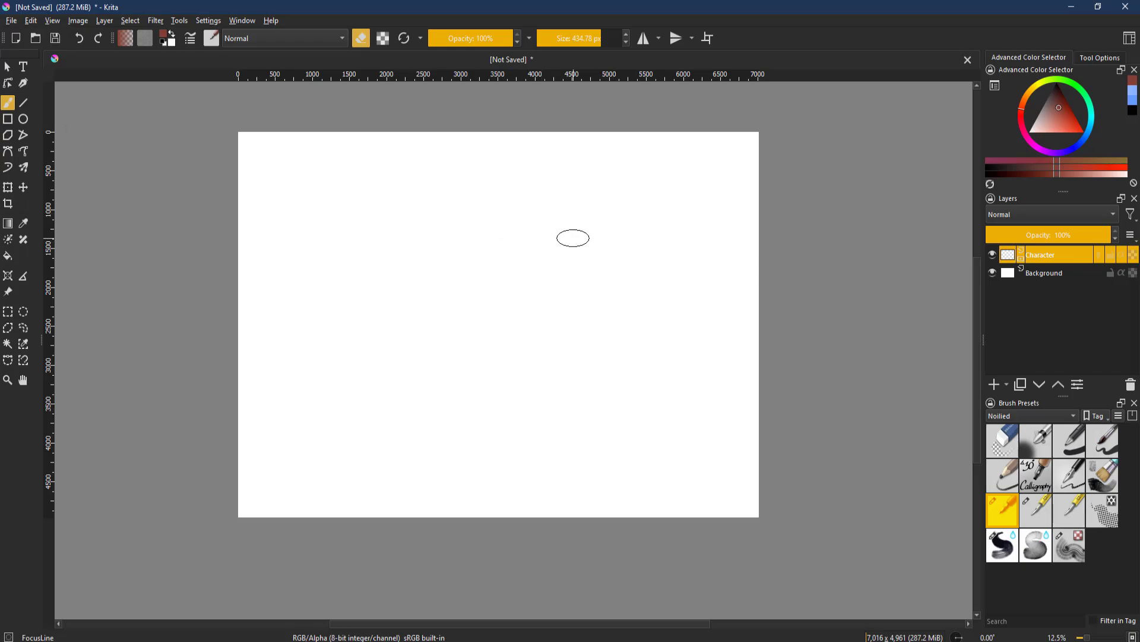
- Switch to the Animation workspace
scroll(718, 221, "down", 1)
scroll(670, 258, "up", 1)
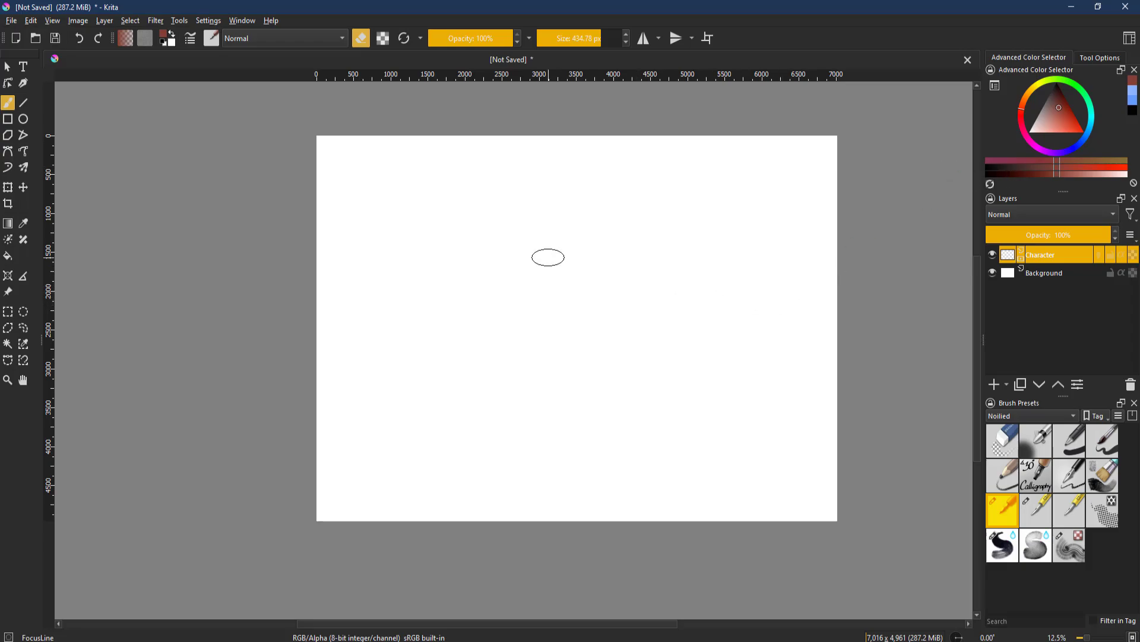
left_click(1129, 39)
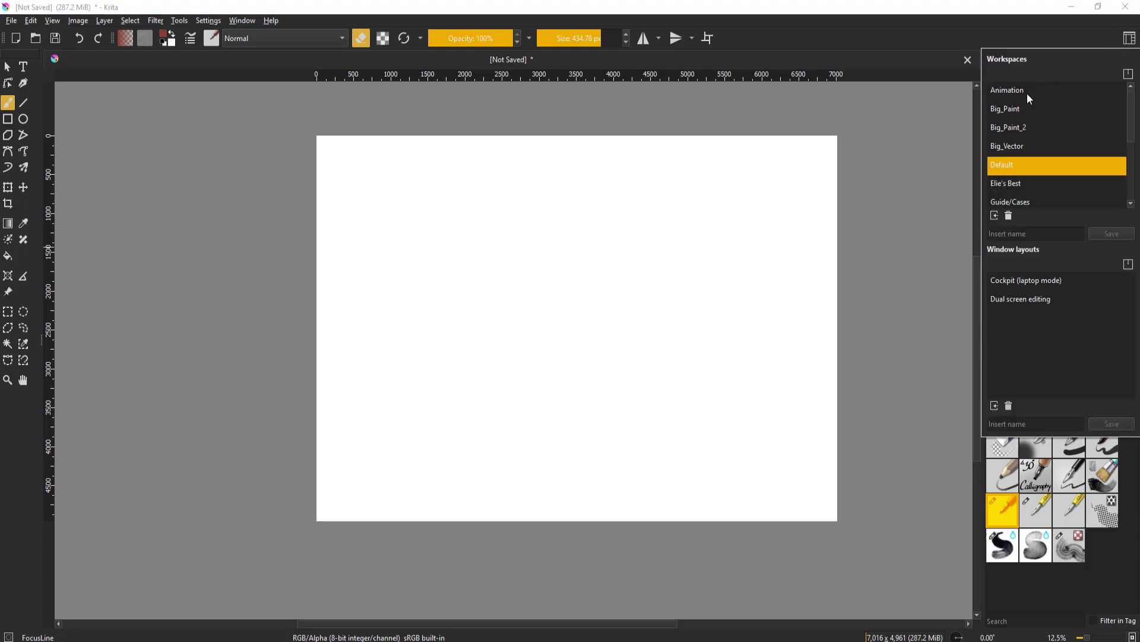
left_click(1027, 94)
scroll(768, 243, "down", 2)
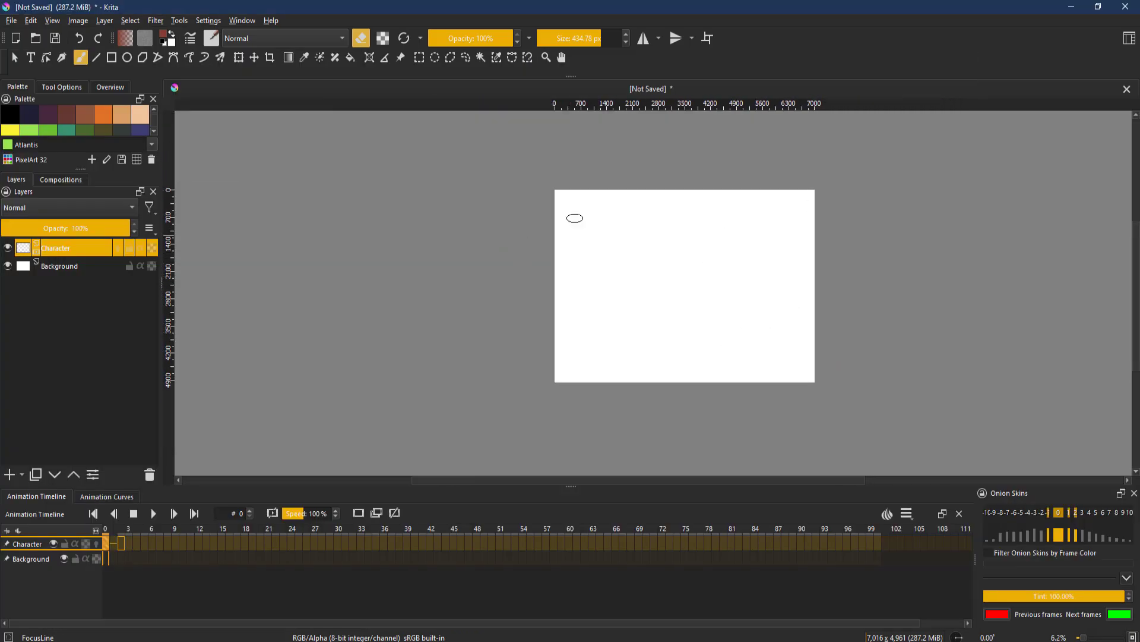
- Switch back to the Default workspace
left_click(1129, 39)
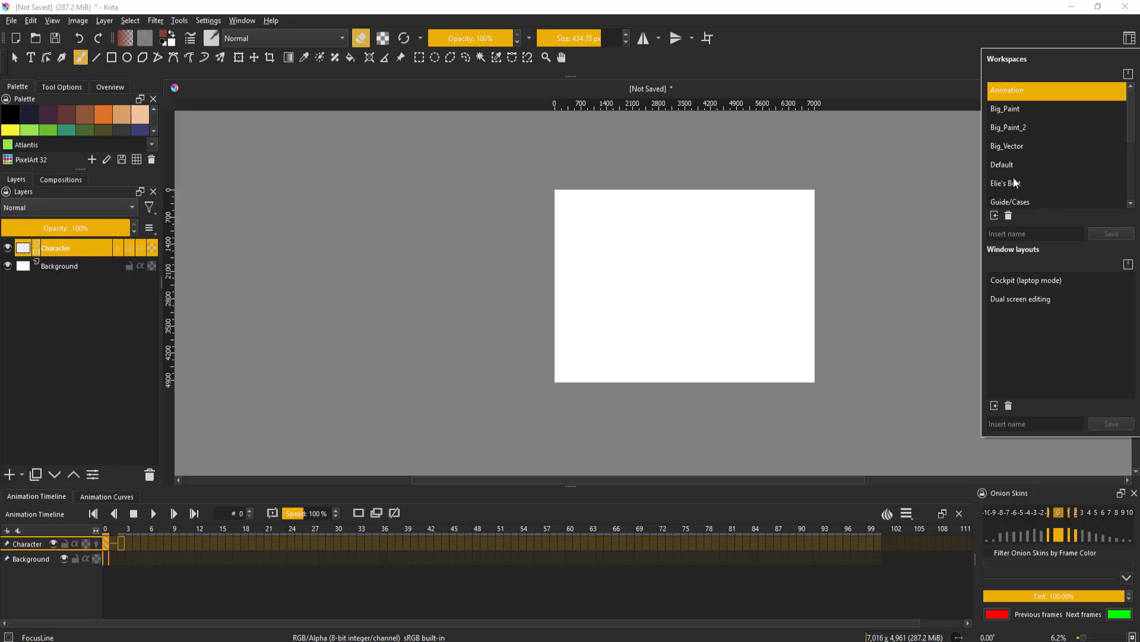
left_click(1007, 163)
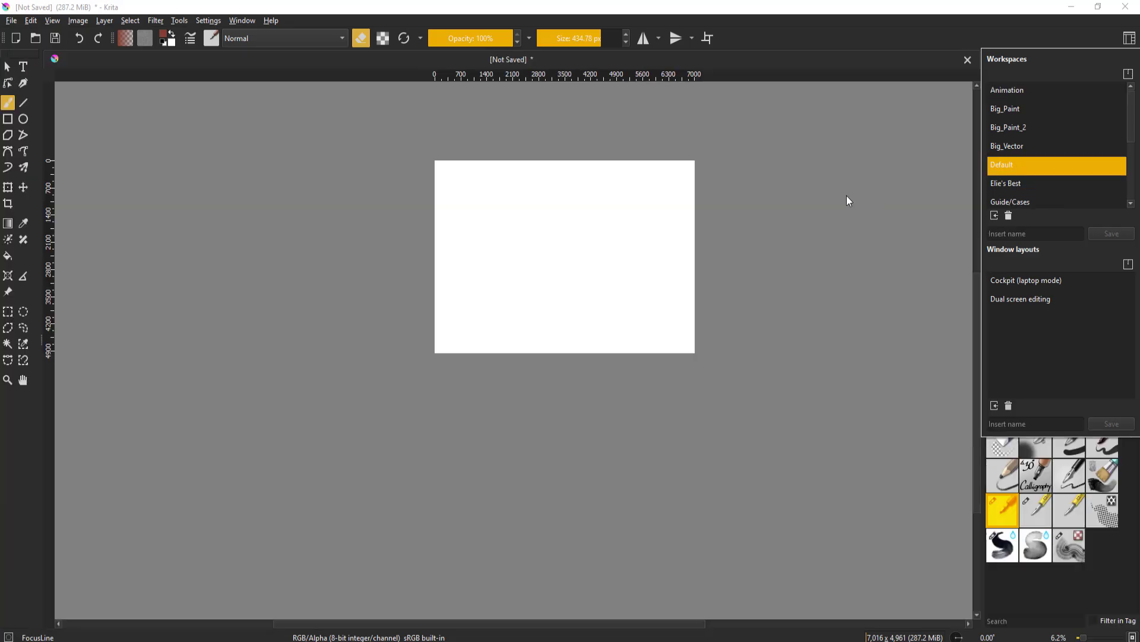
left_click(739, 208)
scroll(677, 217, "up", 3)
scroll(638, 196, "down", 2)
left_click_drag(576, 209, 608, 196)
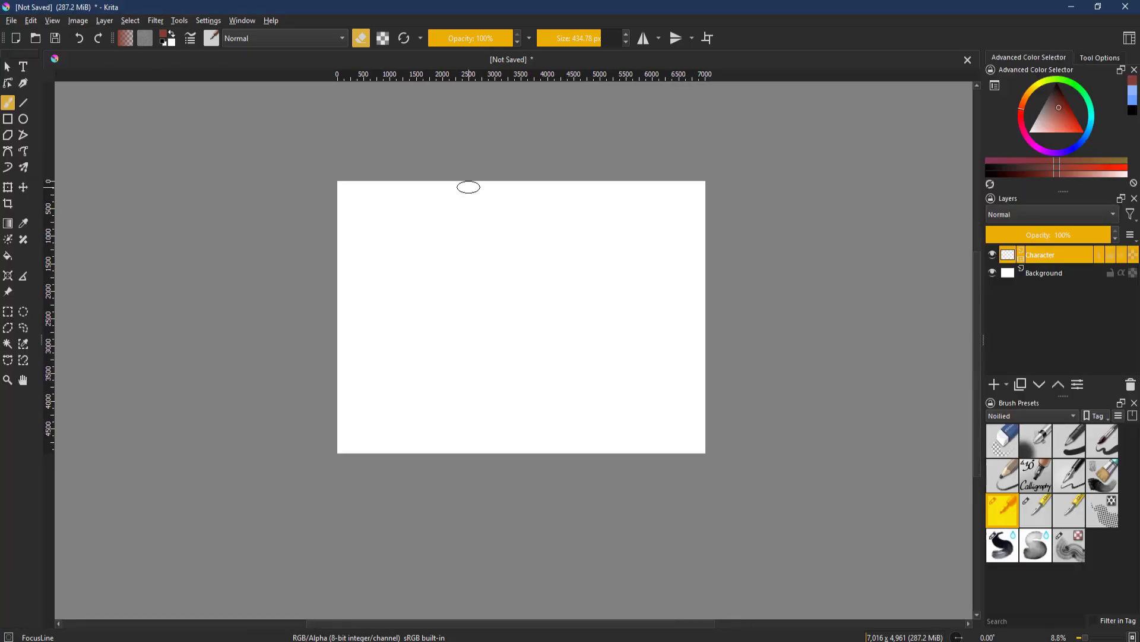
left_click_drag(474, 185, 494, 194)
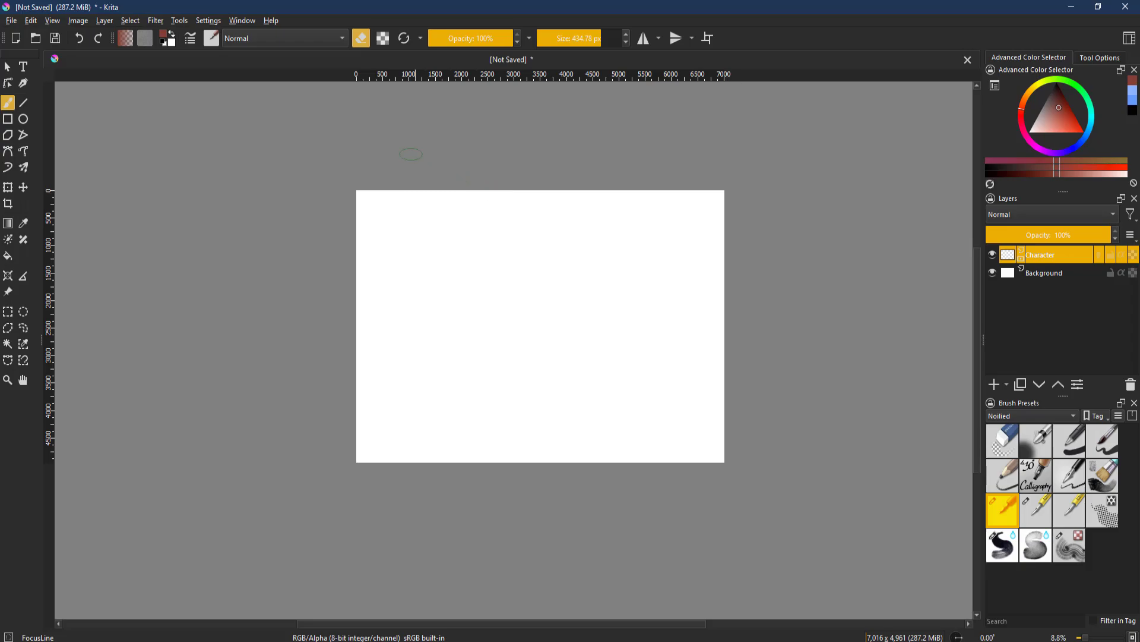
- Show the Animation Timeline docker
left_click(203, 22)
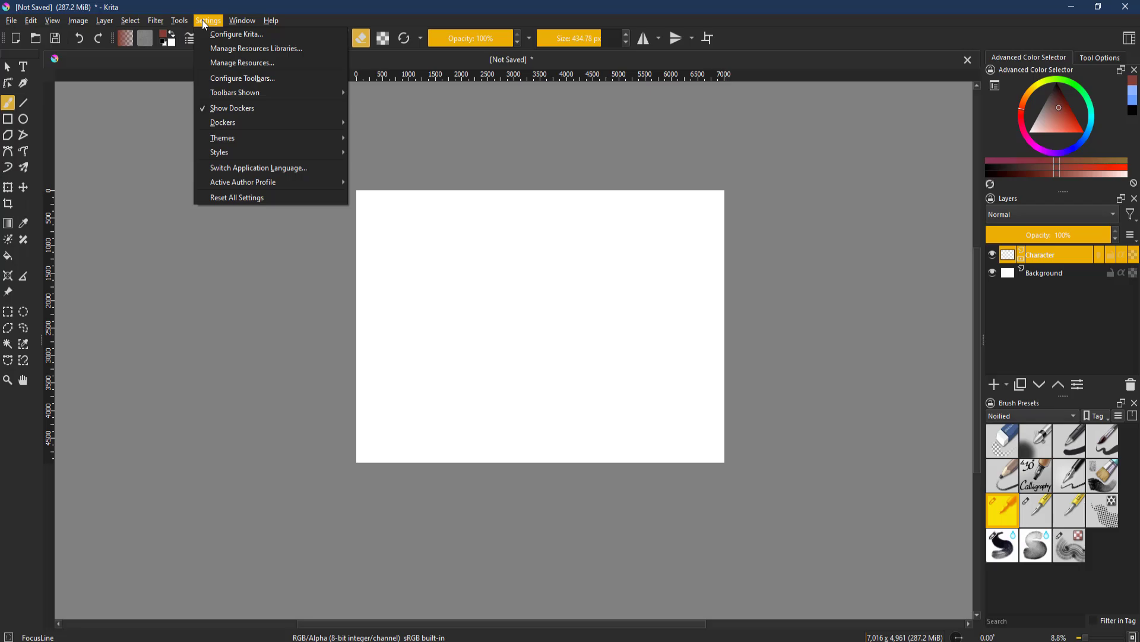
mouse_move(269, 126)
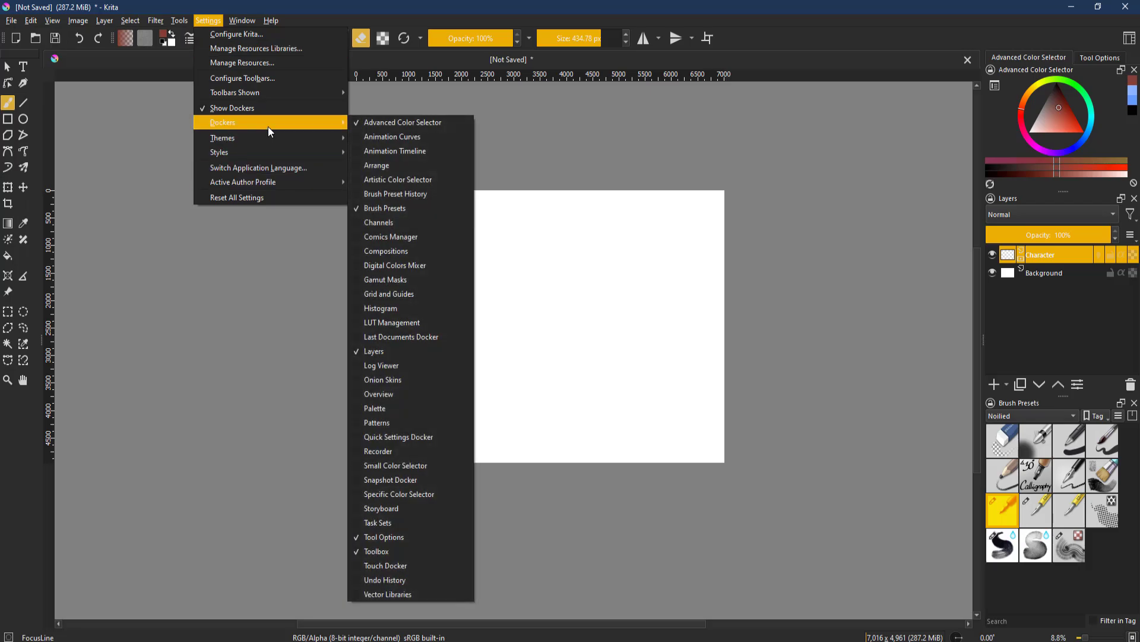
left_click(367, 154)
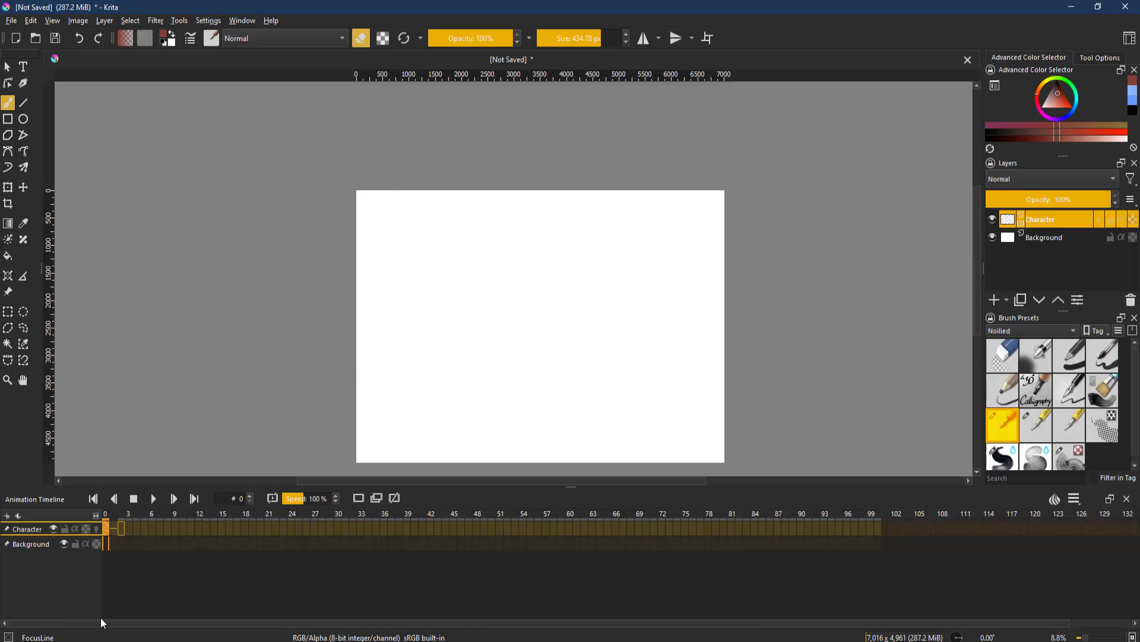
- Select frame 2 on the Character layer's animation timeline
left_click(122, 528)
left_click(109, 528)
scroll(706, 243, "down", 1)
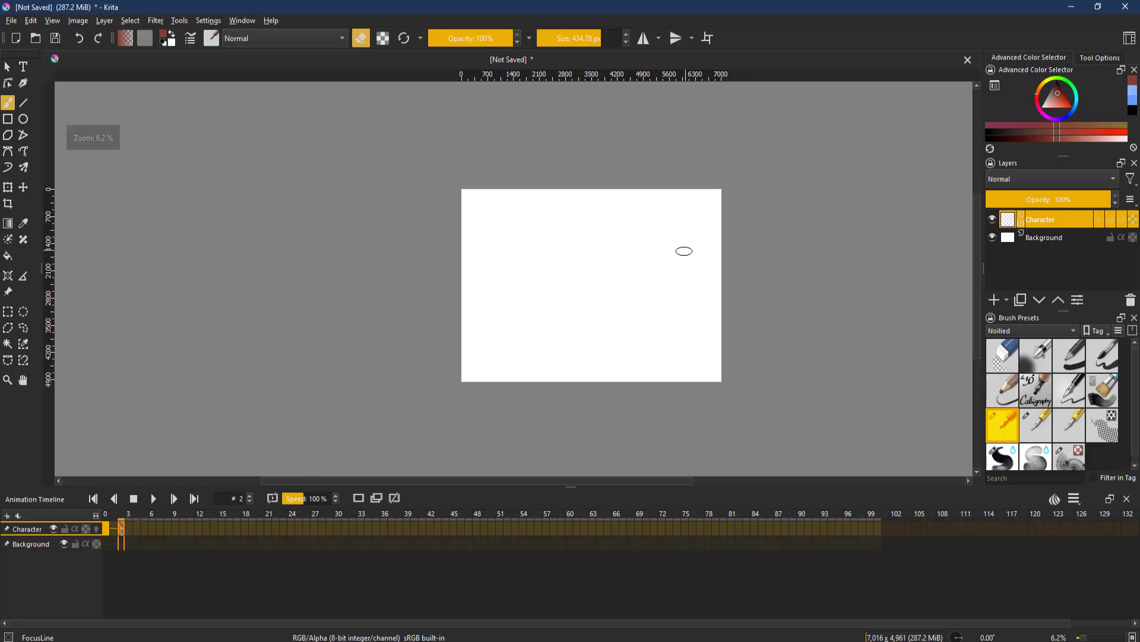
scroll(684, 251, "up", 2)
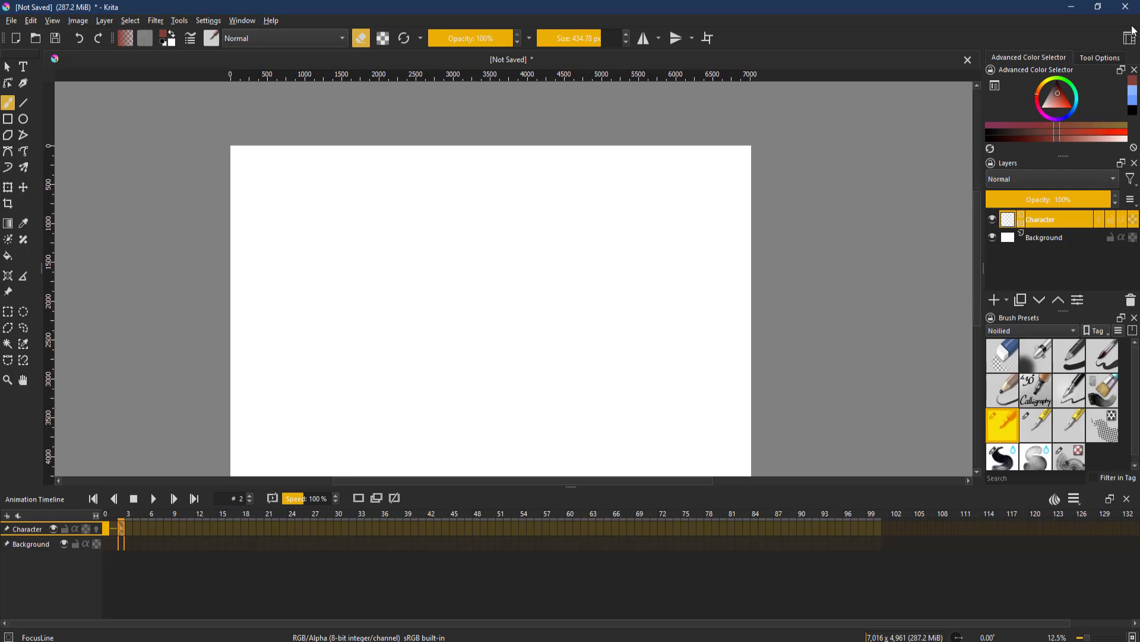
- Switch to the Animation workspace
left_click(1130, 36)
left_click(1029, 89)
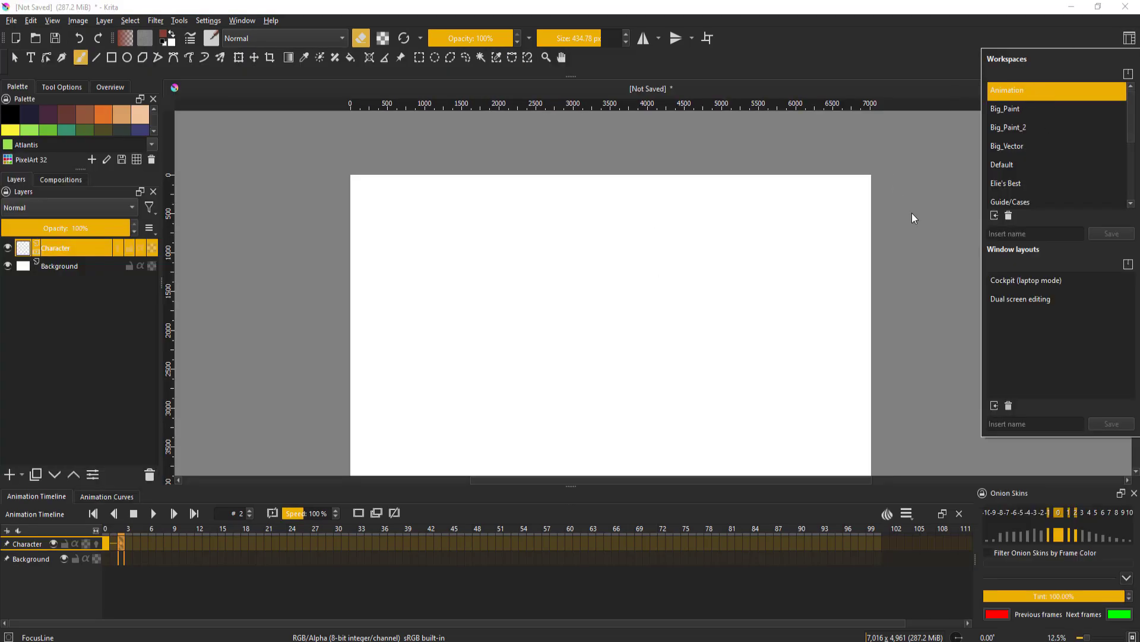
left_click(913, 183)
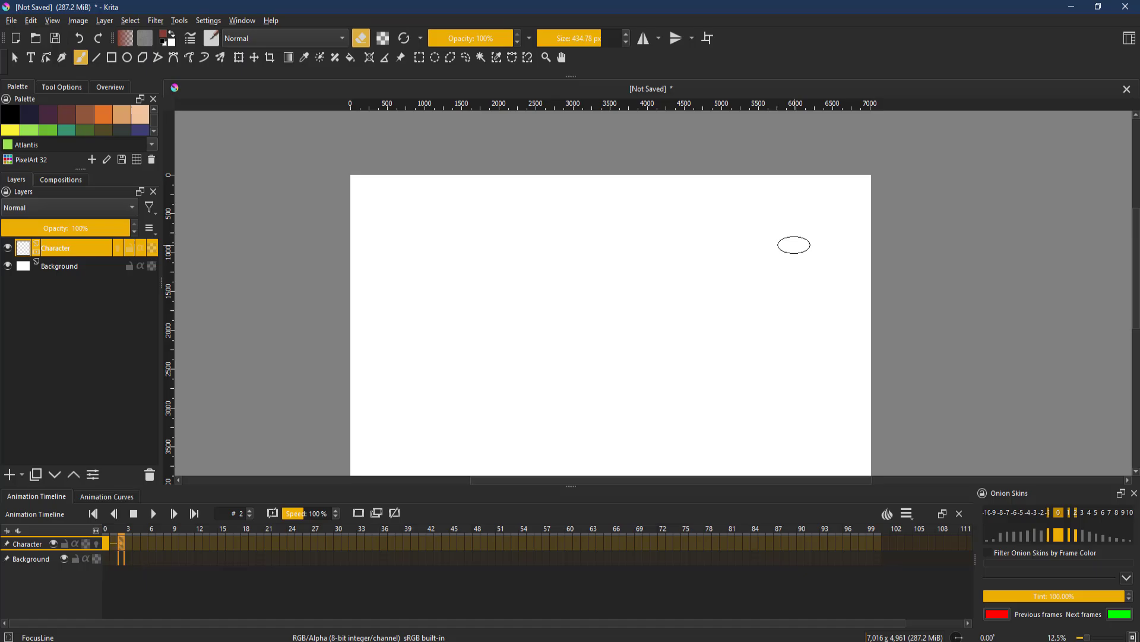
- Close the Palette docker
scroll(790, 196, "down", 1)
left_click_drag(513, 281, 453, 218)
scroll(533, 201, "up", 1)
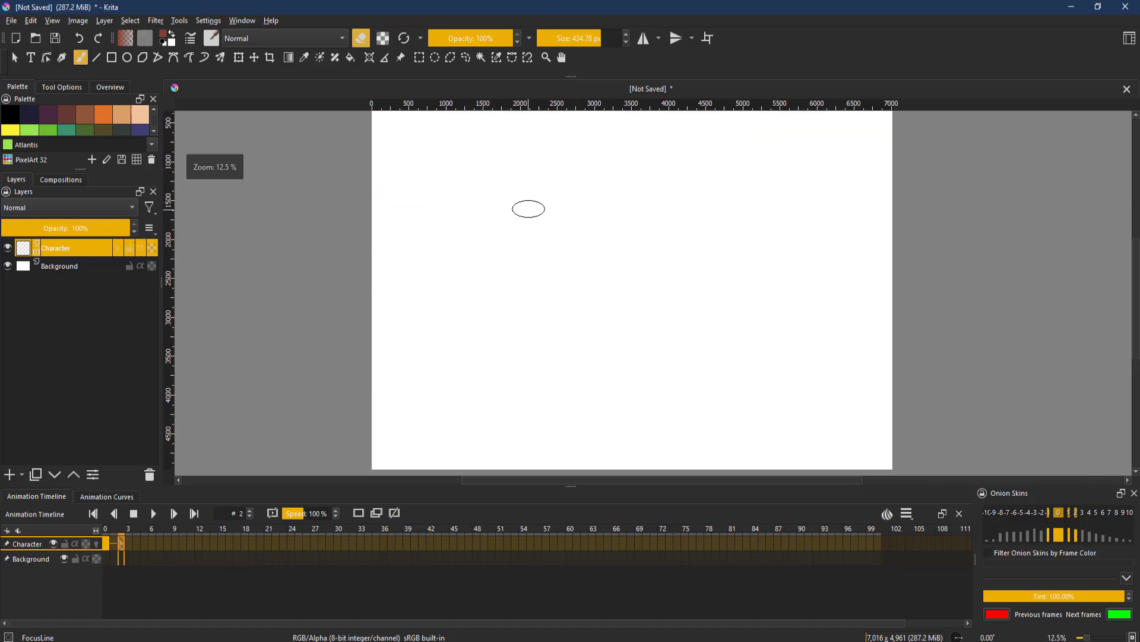
scroll(446, 235, "down", 1)
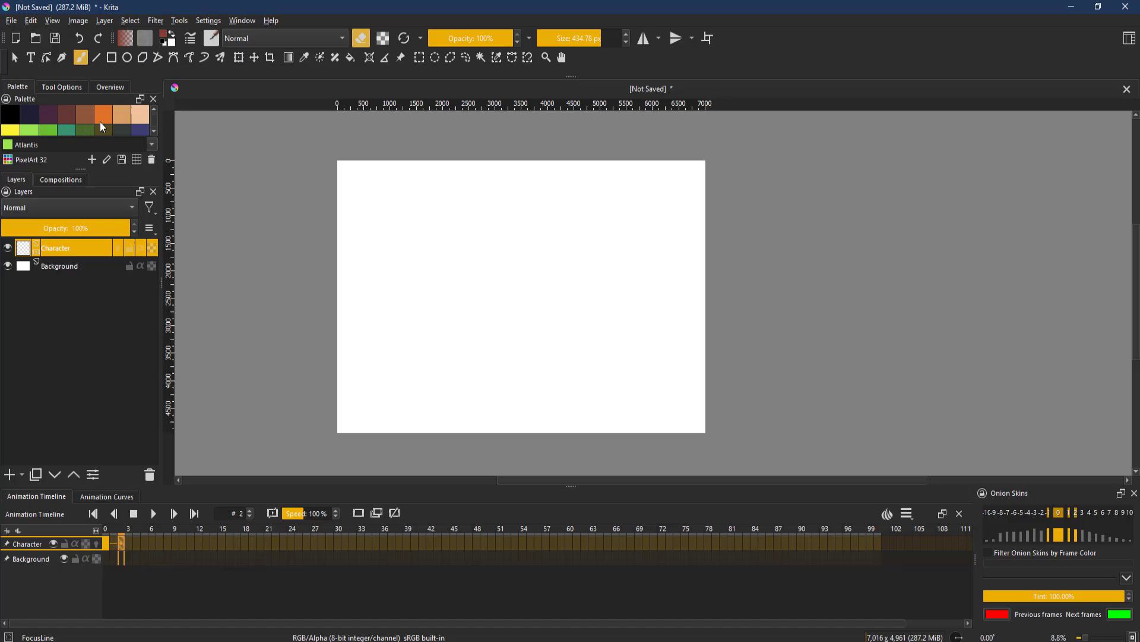
scroll(100, 122, "down", 2)
scroll(88, 118, "up", 2)
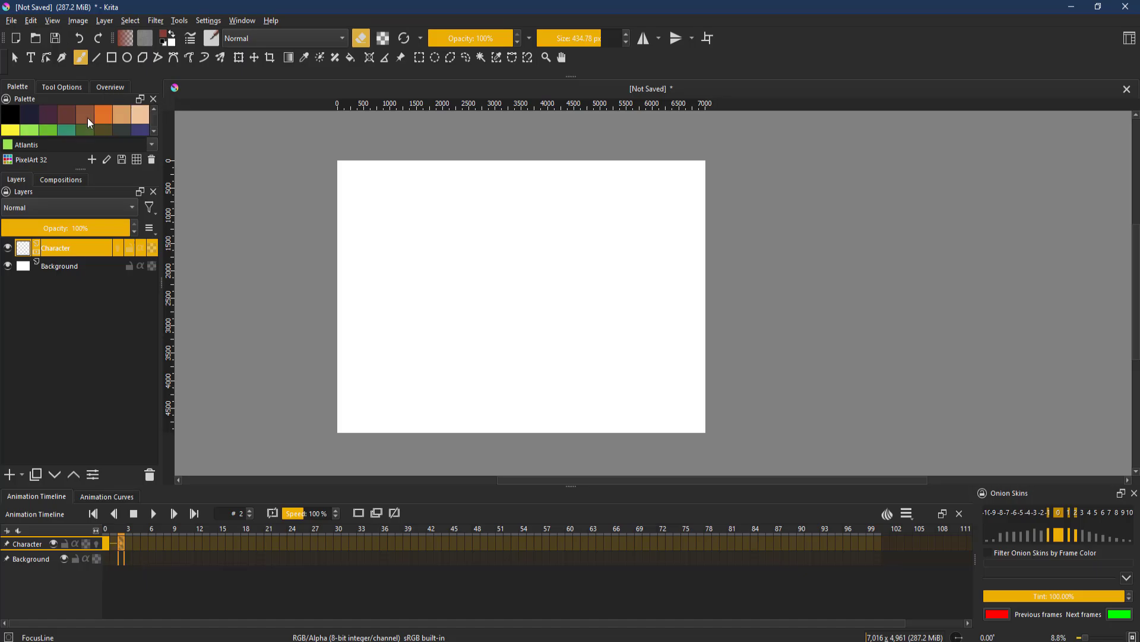
left_click(153, 99)
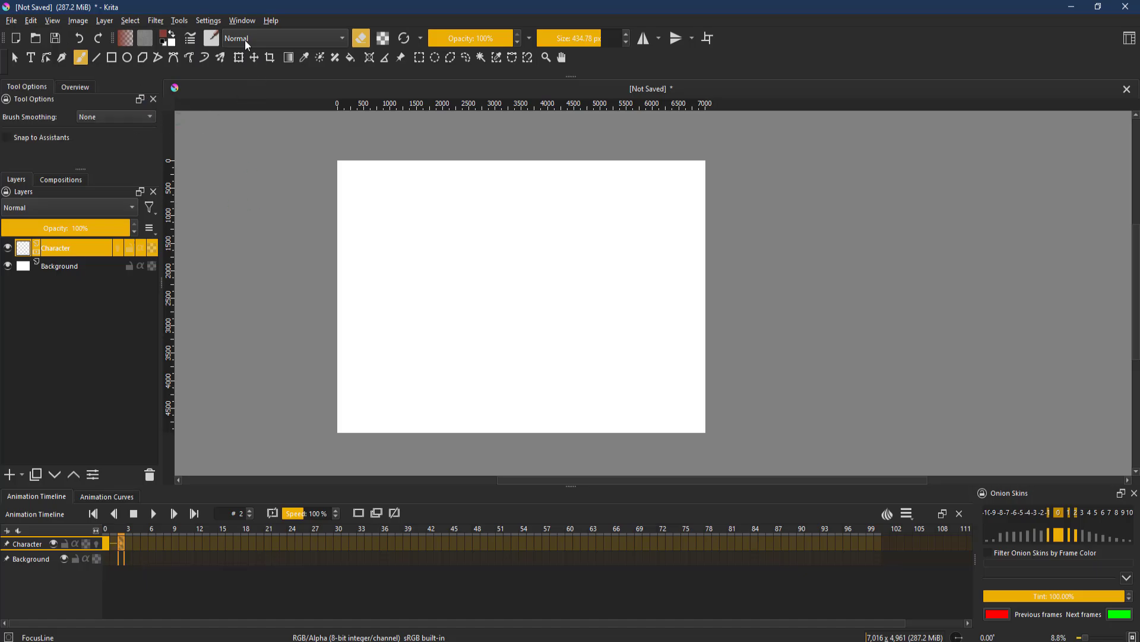
- Show the Advanced Color Selector docker and pick a red colour in its triangle
left_click(208, 20)
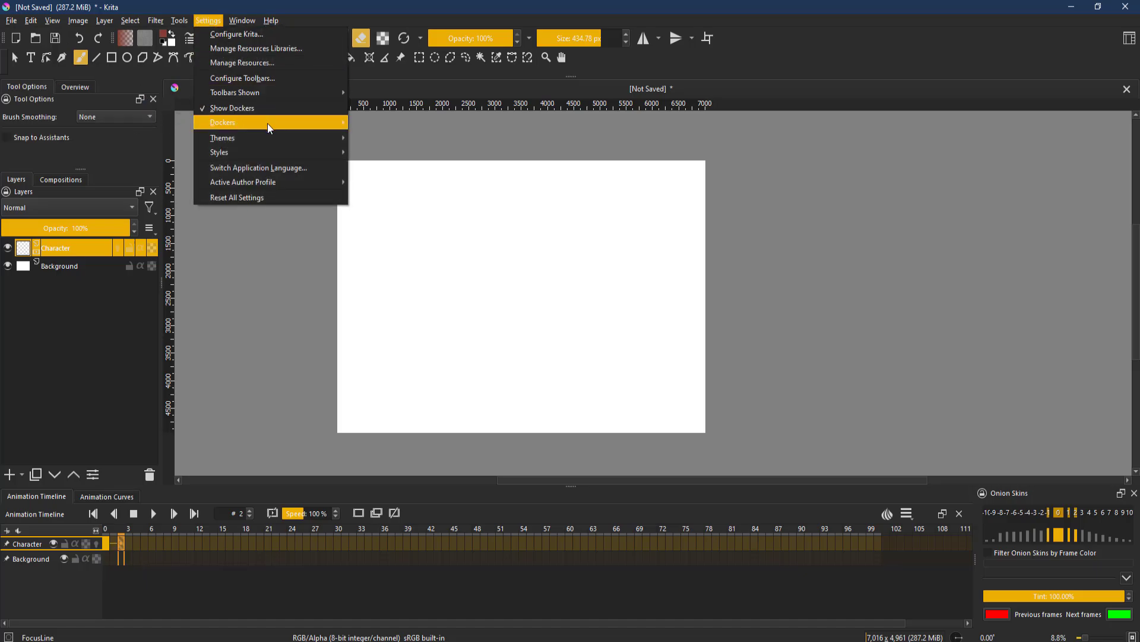
mouse_move(267, 123)
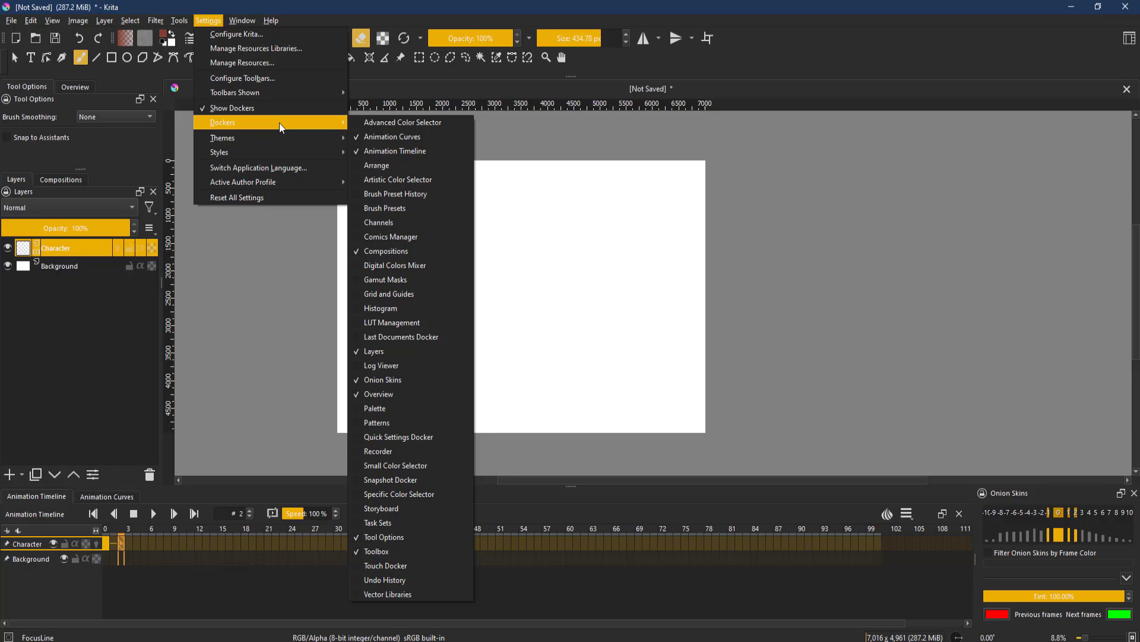
left_click(365, 124)
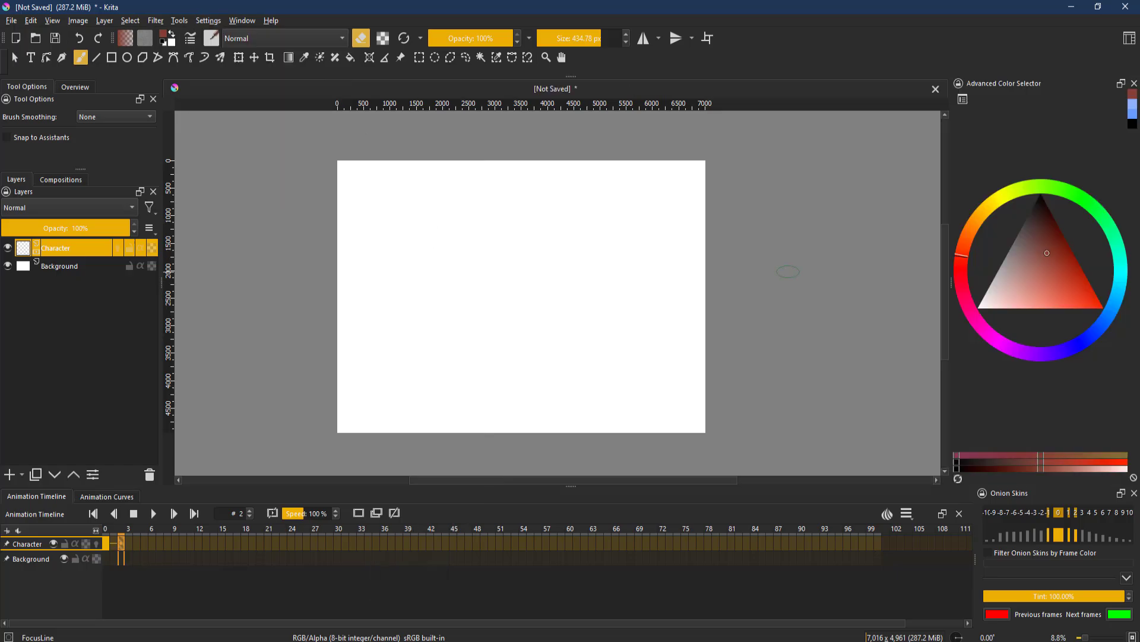
mouse_move(1060, 272)
left_mouse_down()
mouse_move(1040, 251)
mouse_move(1043, 294)
mouse_move(1056, 285)
left_mouse_up()
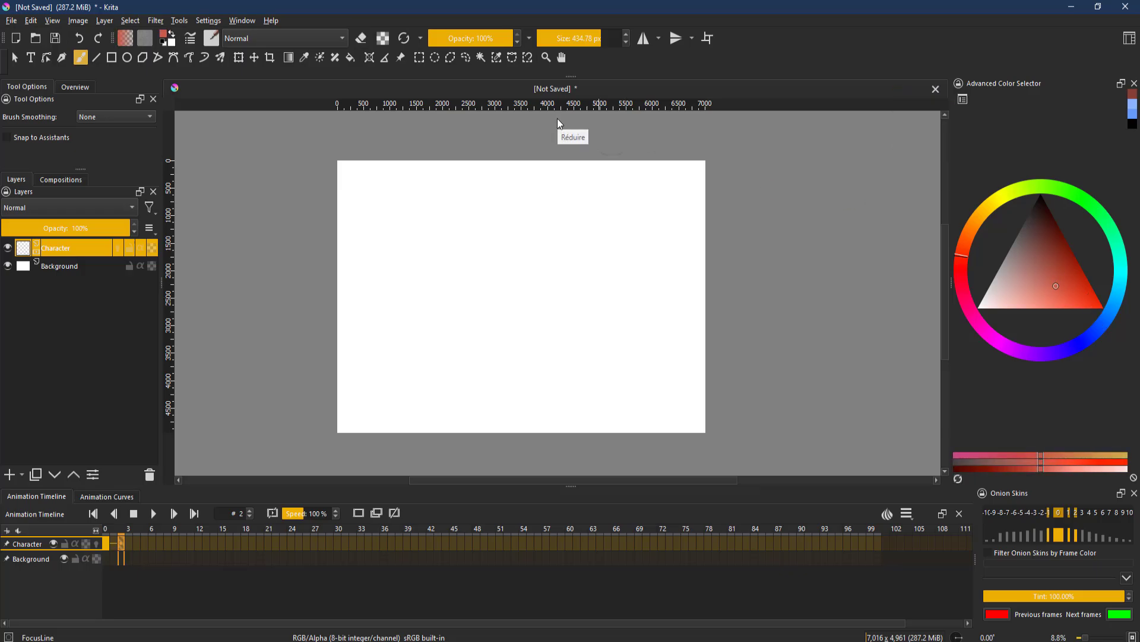
- Show the Brush Presets docker
left_click(196, 20)
mouse_move(343, 137)
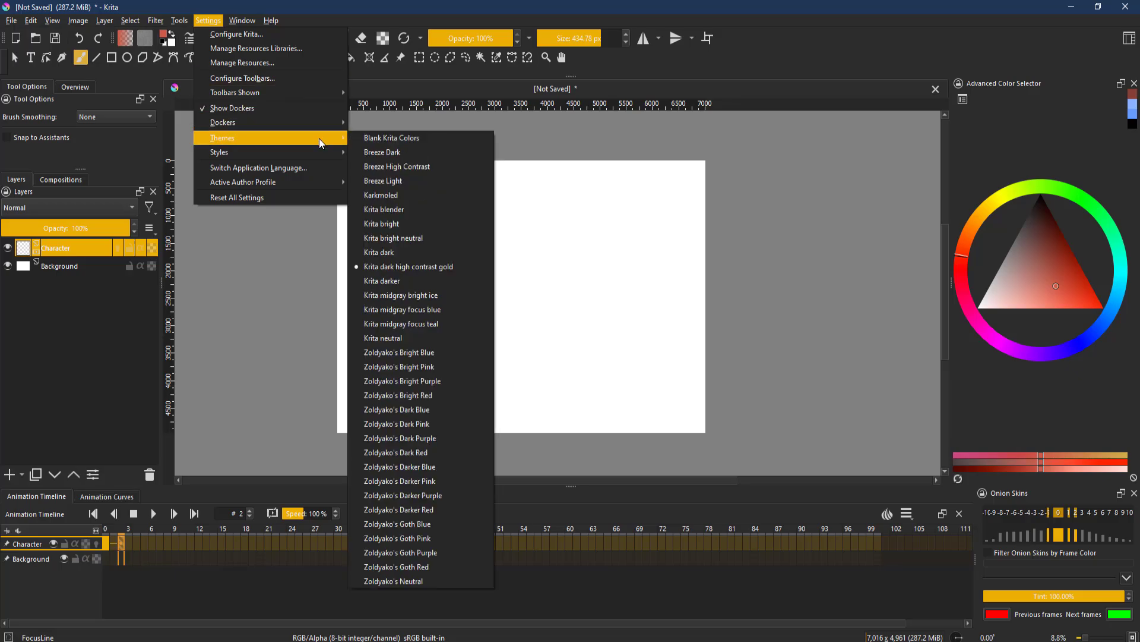
mouse_move(319, 124)
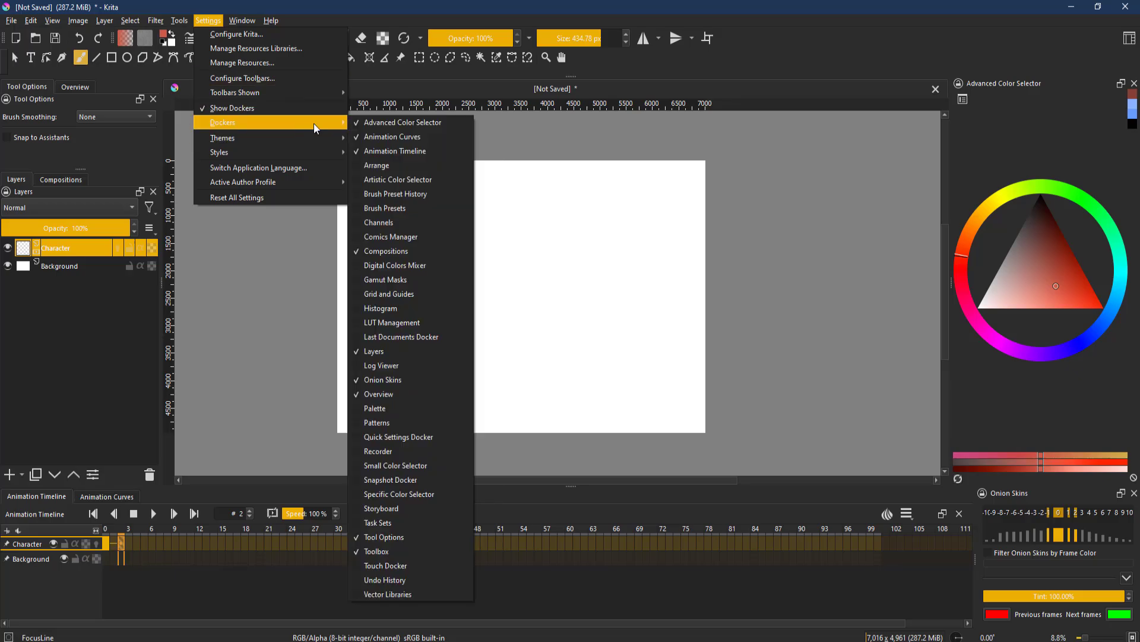
left_click(390, 209)
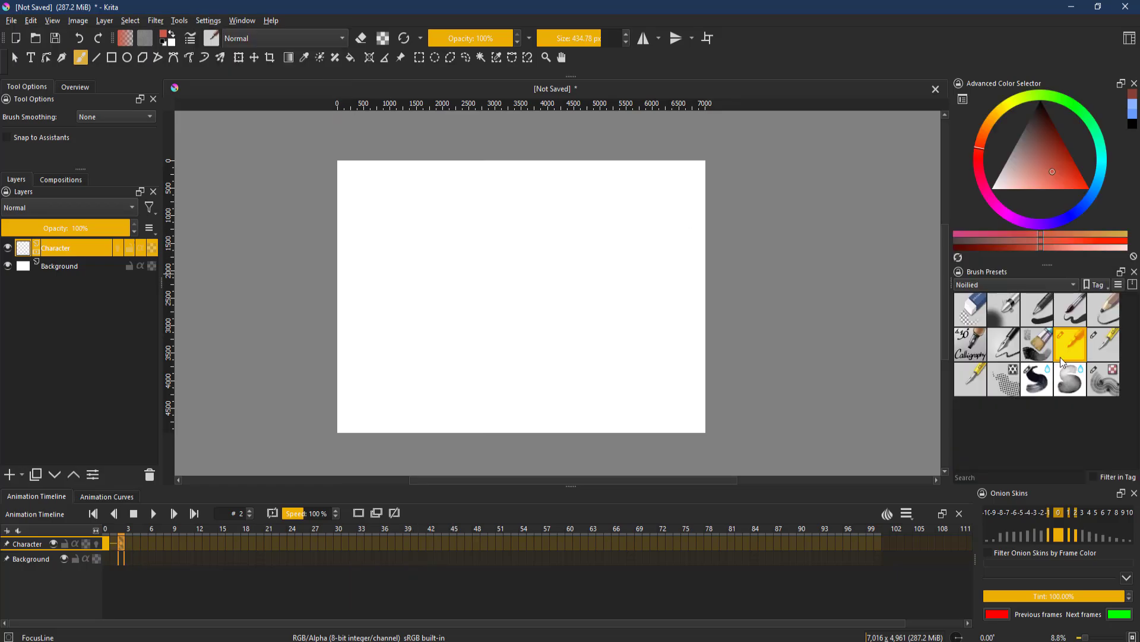
- Paint a few test brush strokes across the canvas and undo them all
left_click_drag(536, 248, 582, 249, "shift")
key("ctrl+plus")
key("ctrl+plus")
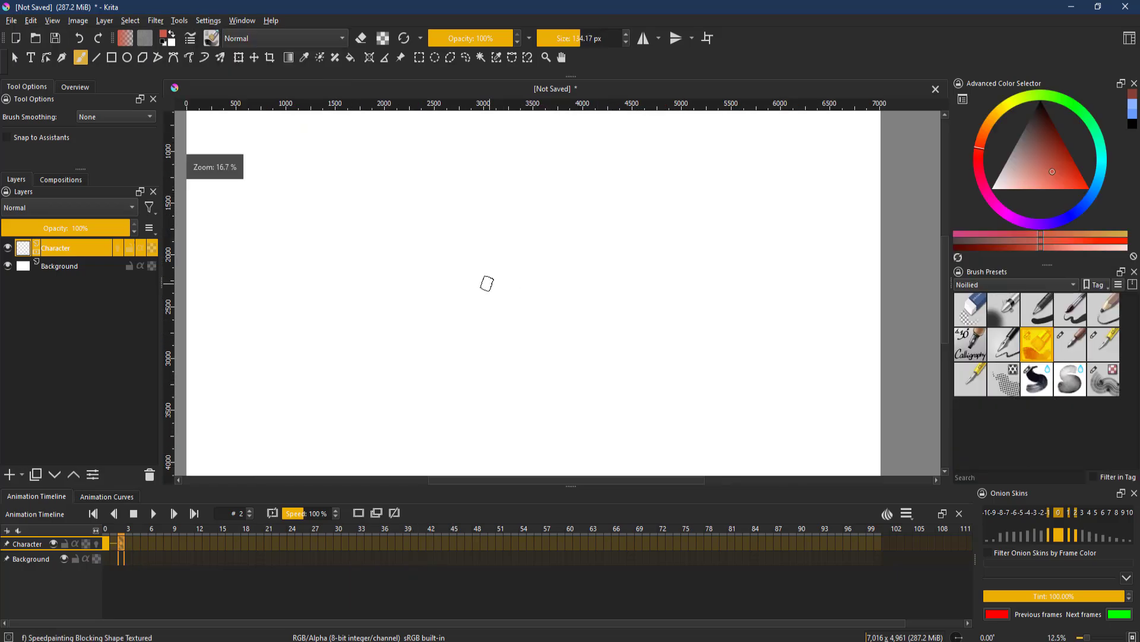
key("ctrl+minus")
left_click_drag(438, 273, 565, 304)
mouse_move(437, 300)
left_mouse_down()
mouse_move(538, 309)
mouse_move(545, 264)
mouse_move(555, 272)
left_mouse_up()
scroll(582, 264, "up", 4)
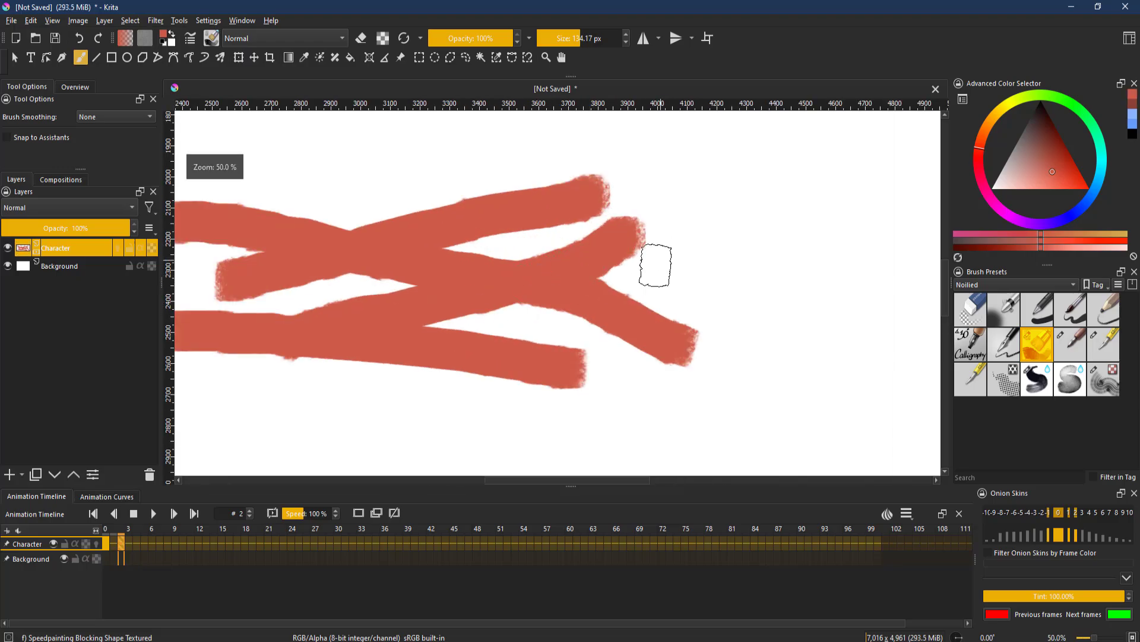
key("ctrl+z")
key("ctrl+z")
key("ctrl+z")
key("ctrl+z")
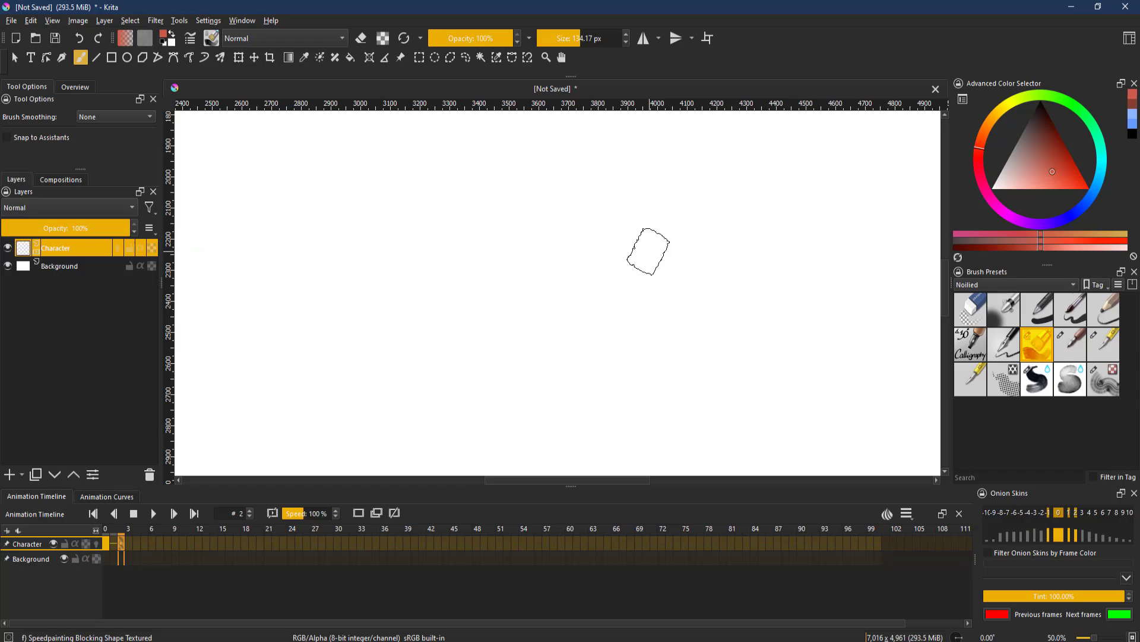
- Select frame 0 on the Character layer's timeline
scroll(645, 250, "down", 5)
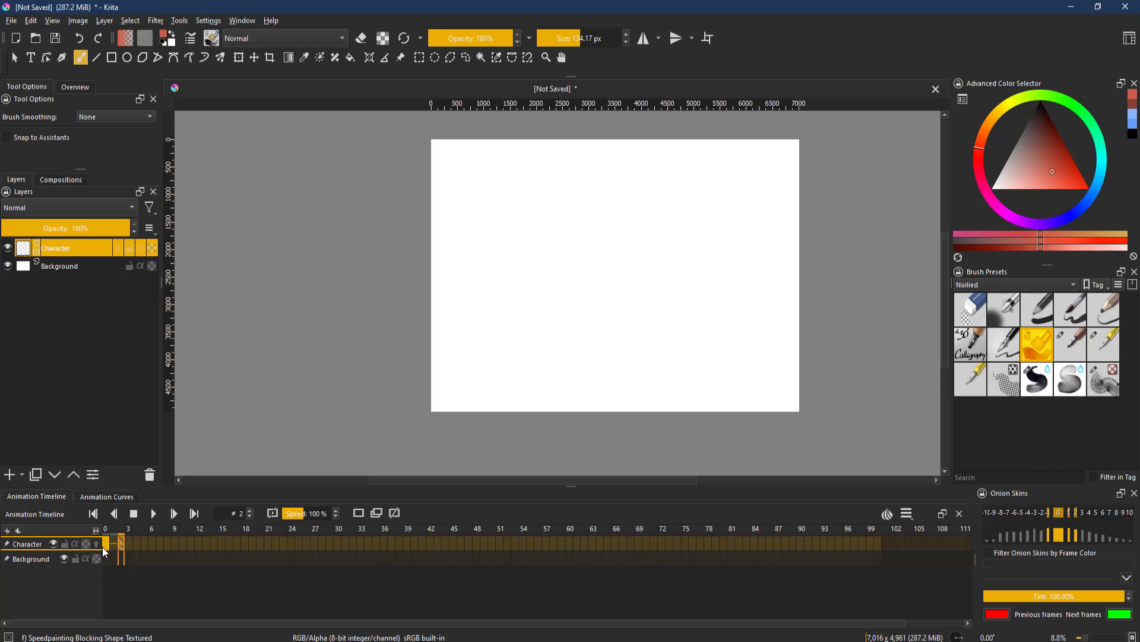
left_click(174, 542)
left_click_drag(265, 552, 679, 545)
left_click(106, 543)
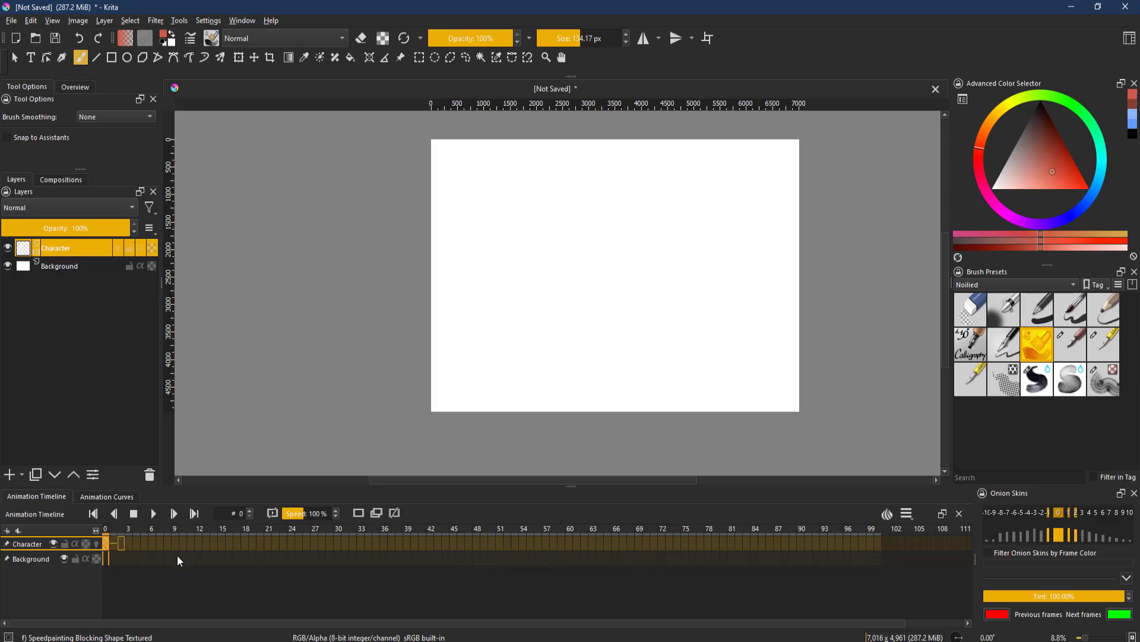
- Choose the Ink-4 Pen Rough brush and draw two small marks on the canvas
left_click(1004, 345)
scroll(577, 282, "up", 1)
left_click_drag(577, 282, 561, 253)
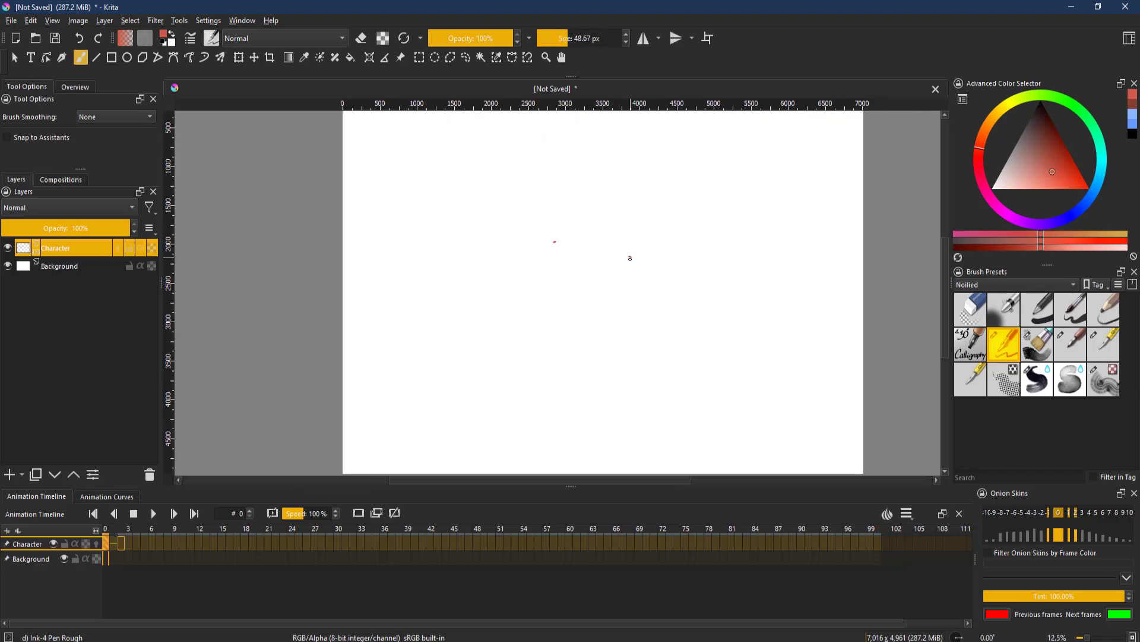
left_click_drag(562, 262, 608, 253)
- Remove the keyframe from frame 0 of the Character layer
right_click(108, 545)
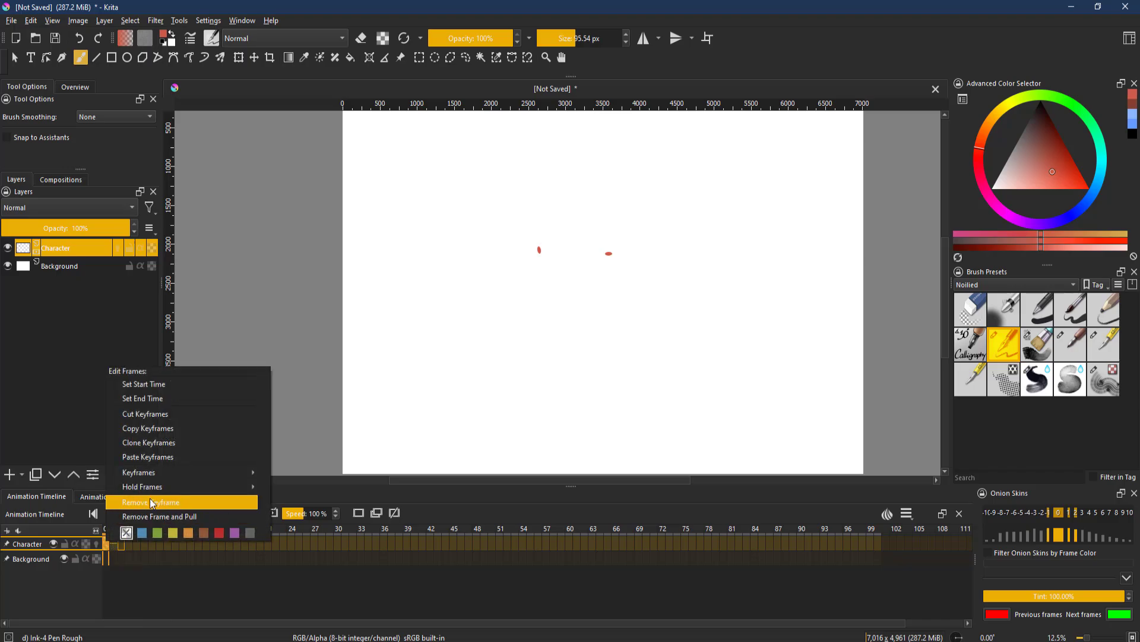
left_click(152, 502)
- Create a blank keyframe at frame 2 on the Character layer's timeline
right_click(112, 540)
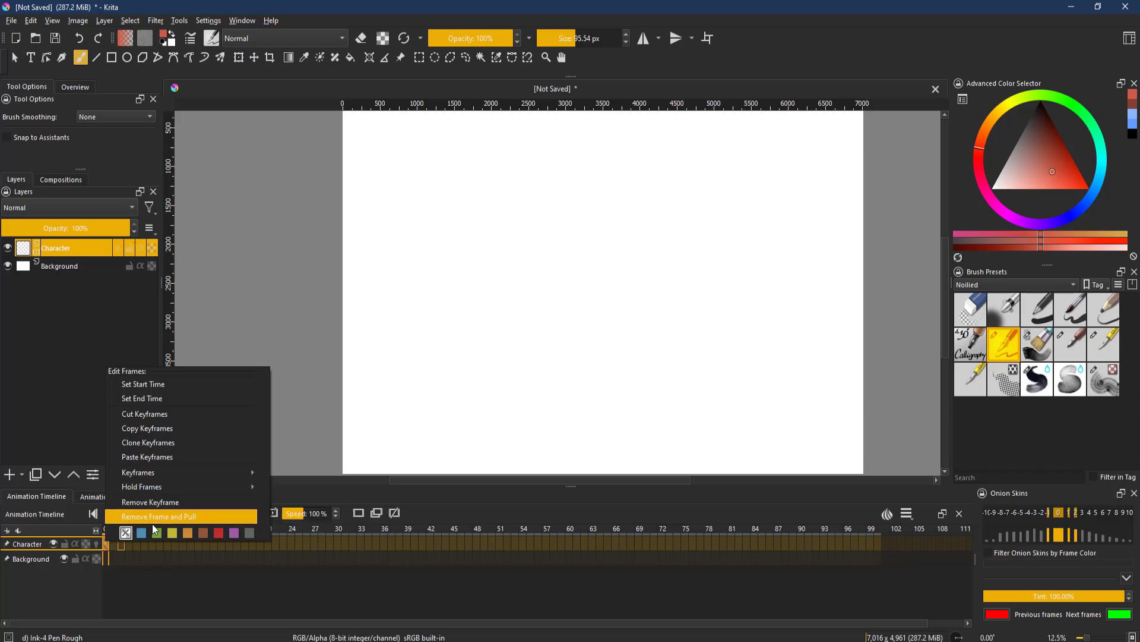
left_click(118, 547)
right_click(110, 544)
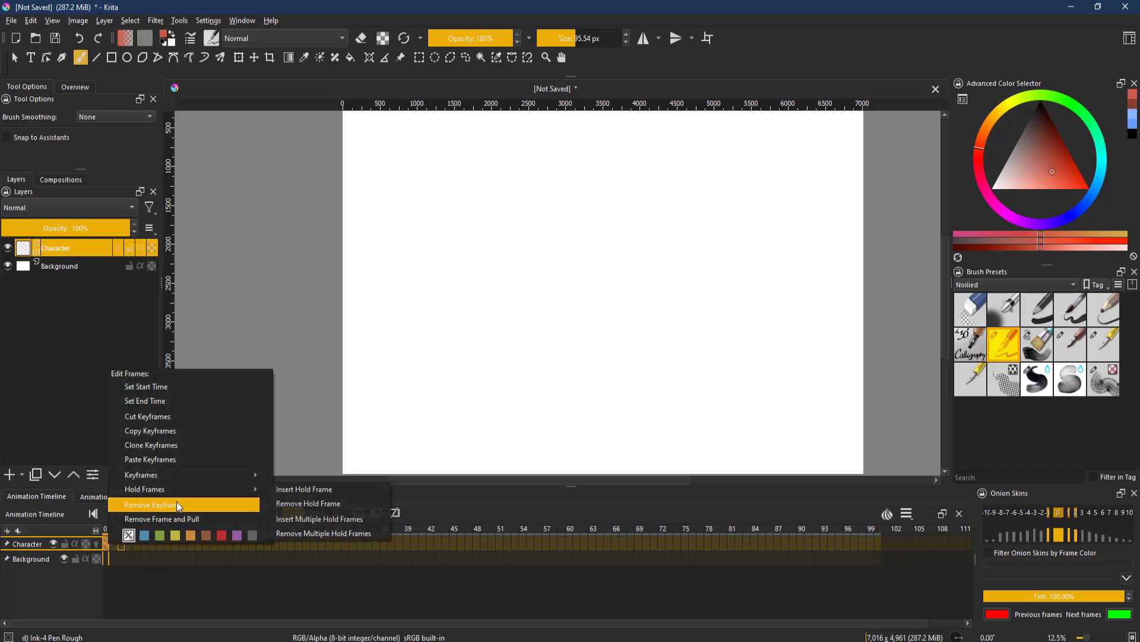
left_click(115, 538)
right_click(108, 541)
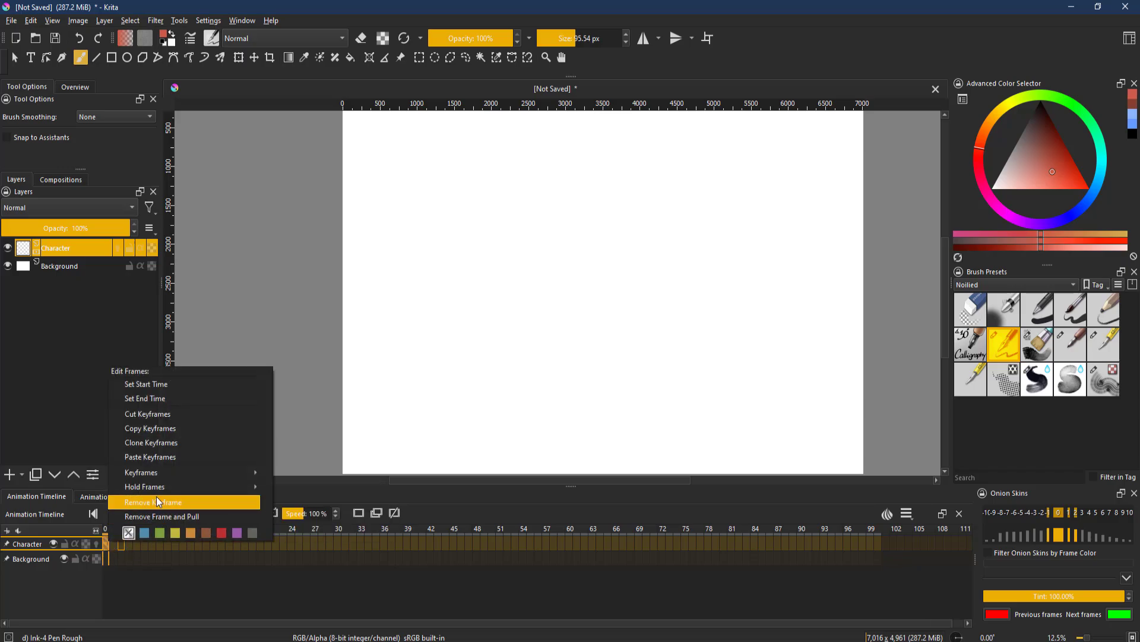
left_click(177, 457)
right_click(118, 543)
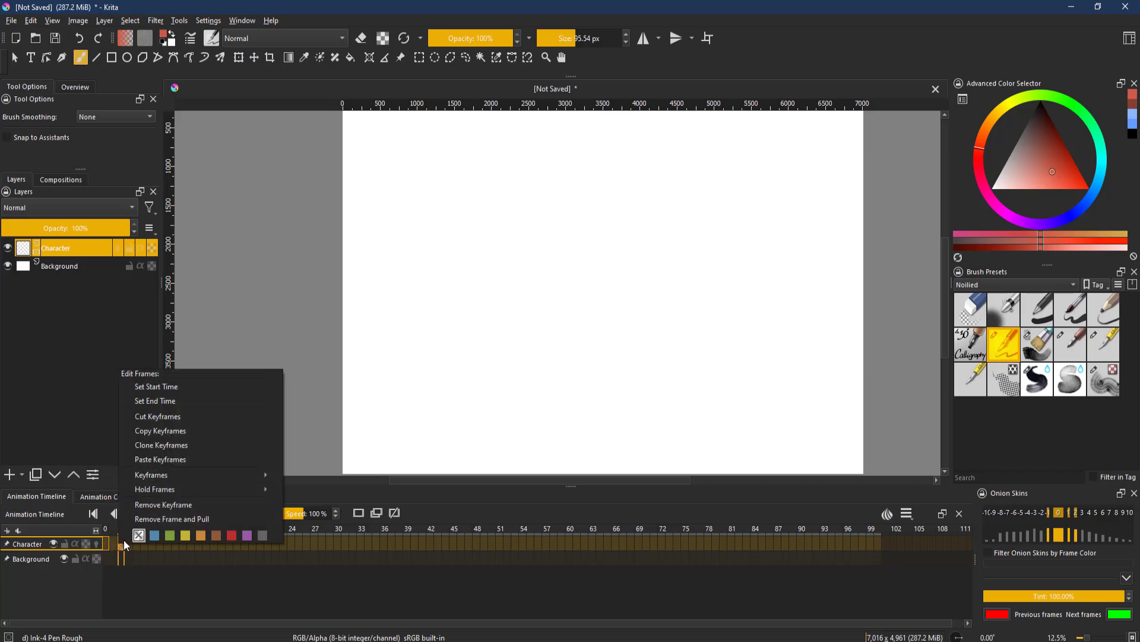
left_click(167, 501)
right_click(129, 540)
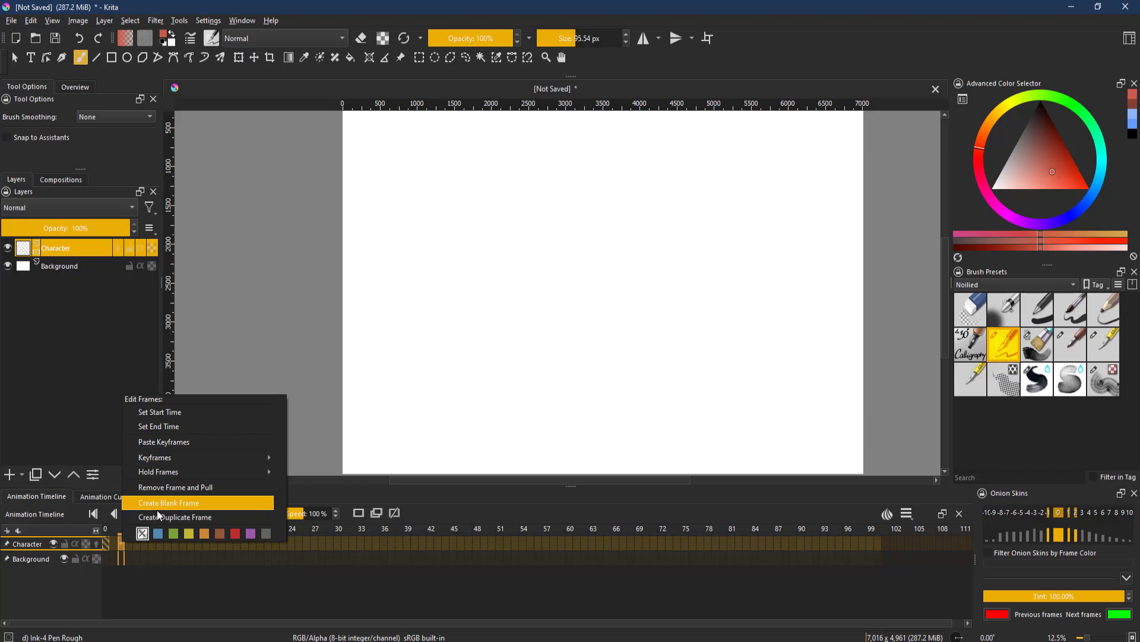
left_click(163, 503)
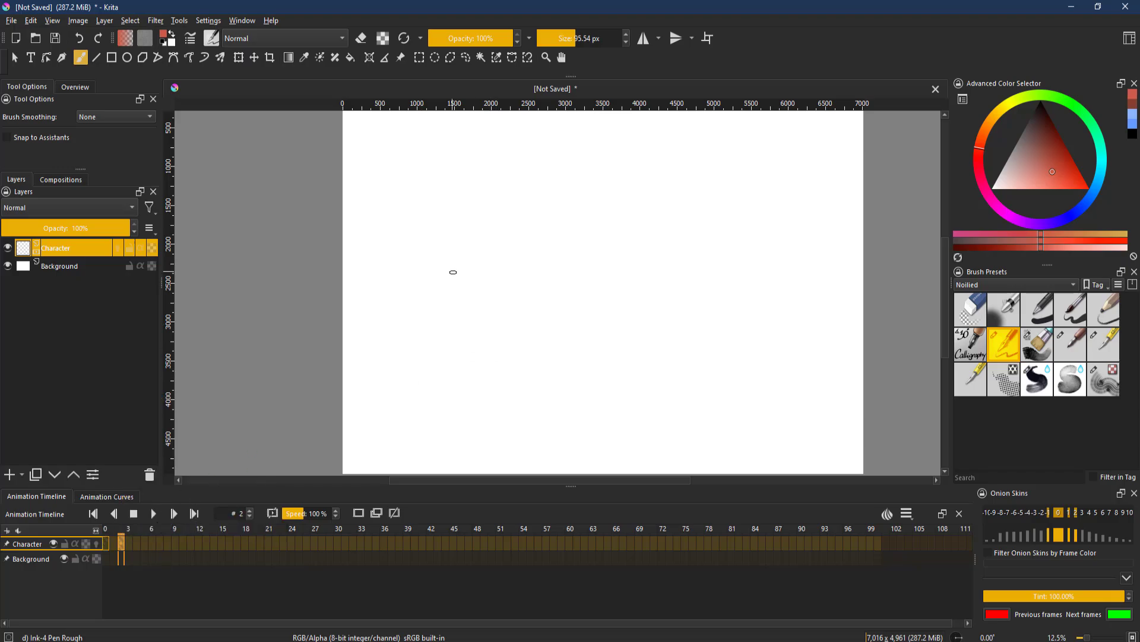
- Select frame 0 and draw a face with two dot eyes and a smiling mouth
left_click(109, 545)
left_click_drag(508, 287, 443, 308)
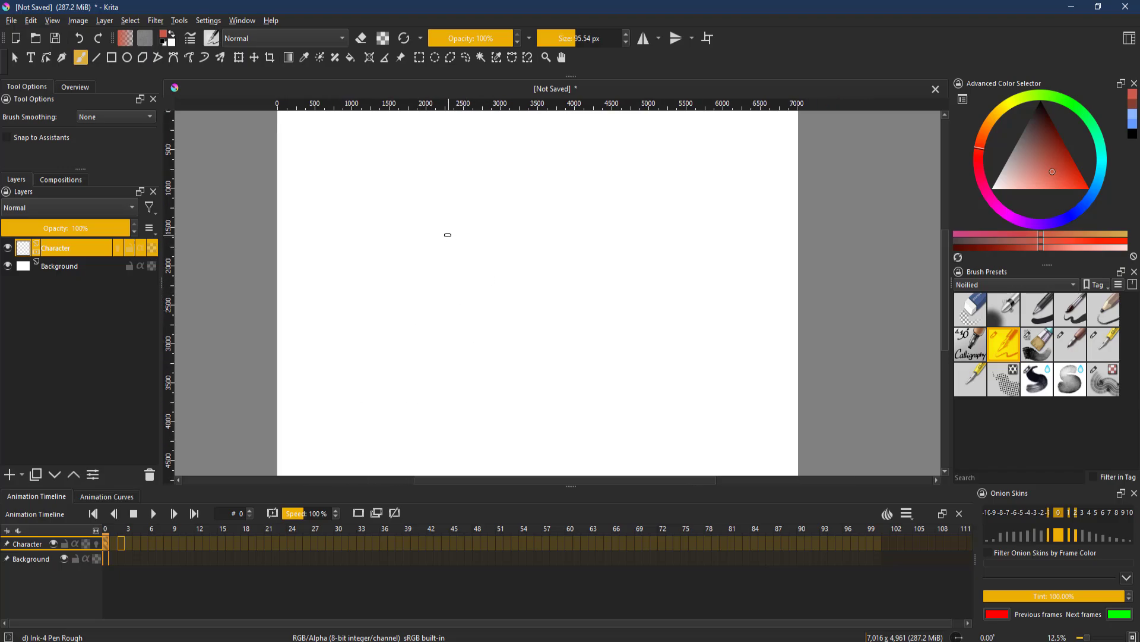
left_click(446, 231)
left_click(565, 230)
mouse_move(451, 259)
left_mouse_down()
mouse_move(475, 302)
mouse_move(538, 297)
mouse_move(564, 251)
left_mouse_up()
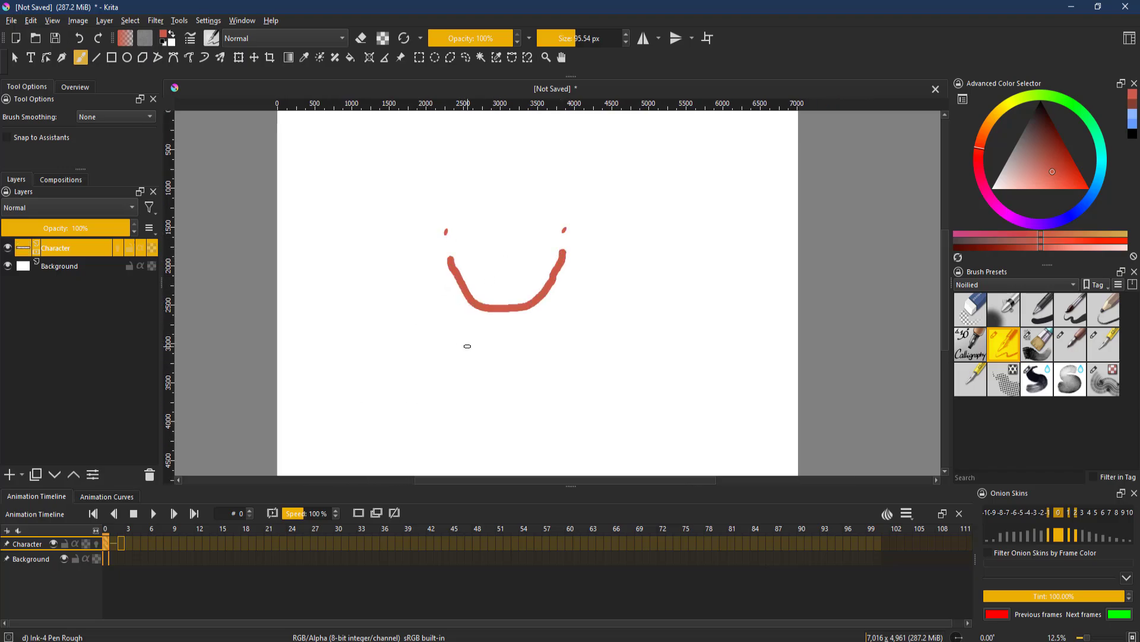
- Select frame 2 and turn on onion skins for the Character layer
left_click(121, 545)
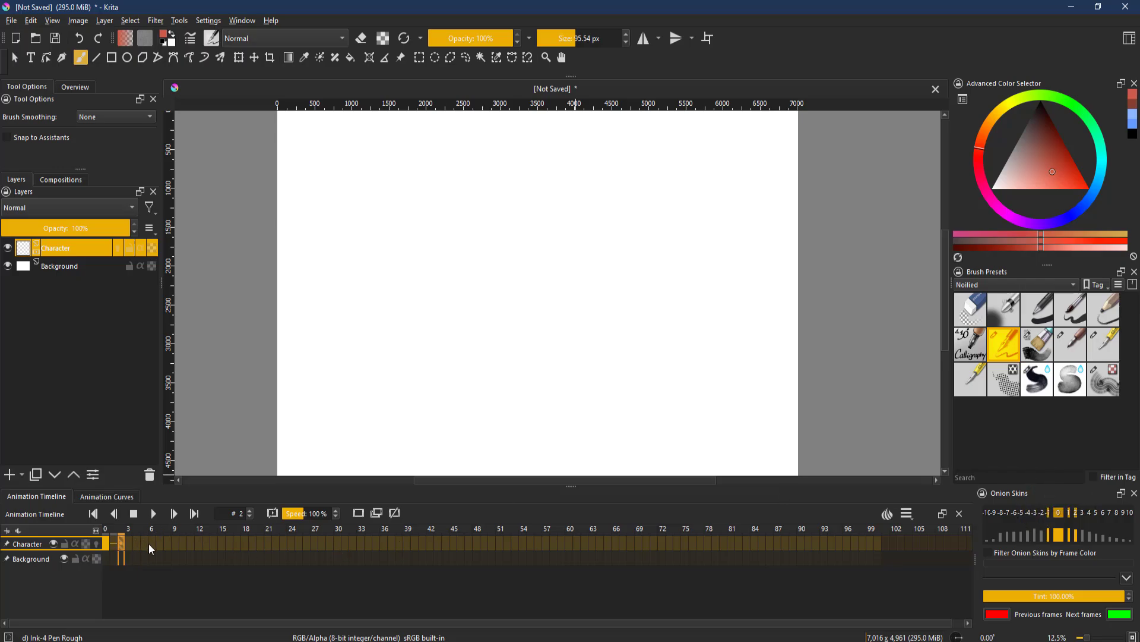
left_click(96, 544)
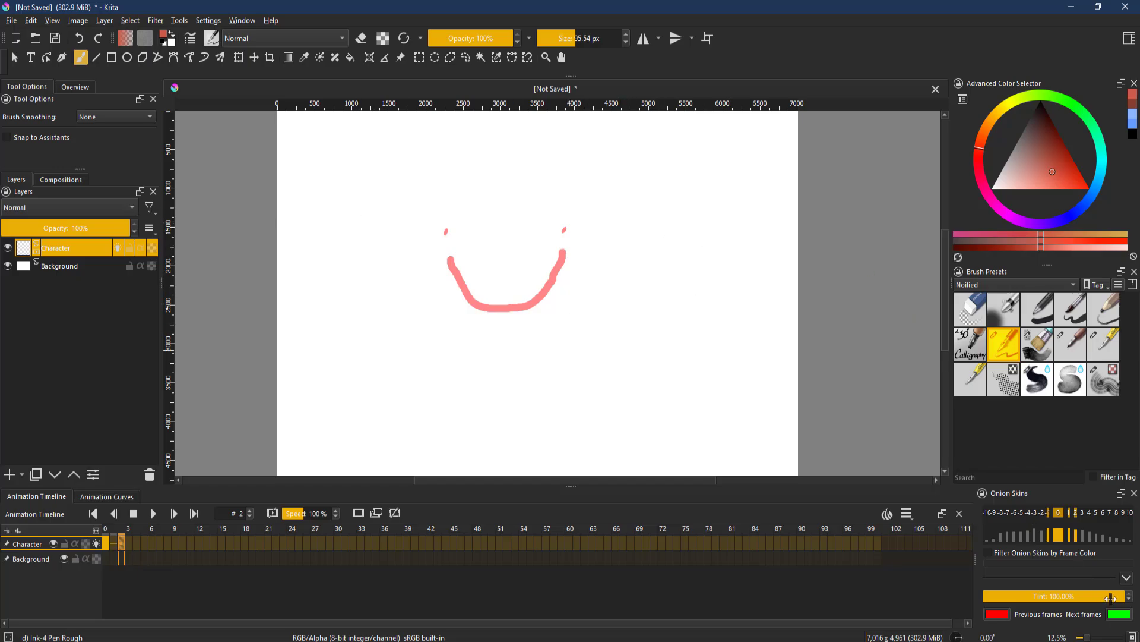
- Add a blank keyframe at frame 4 and draw two eye dots and an arch-shaped mouth
right_click(133, 544)
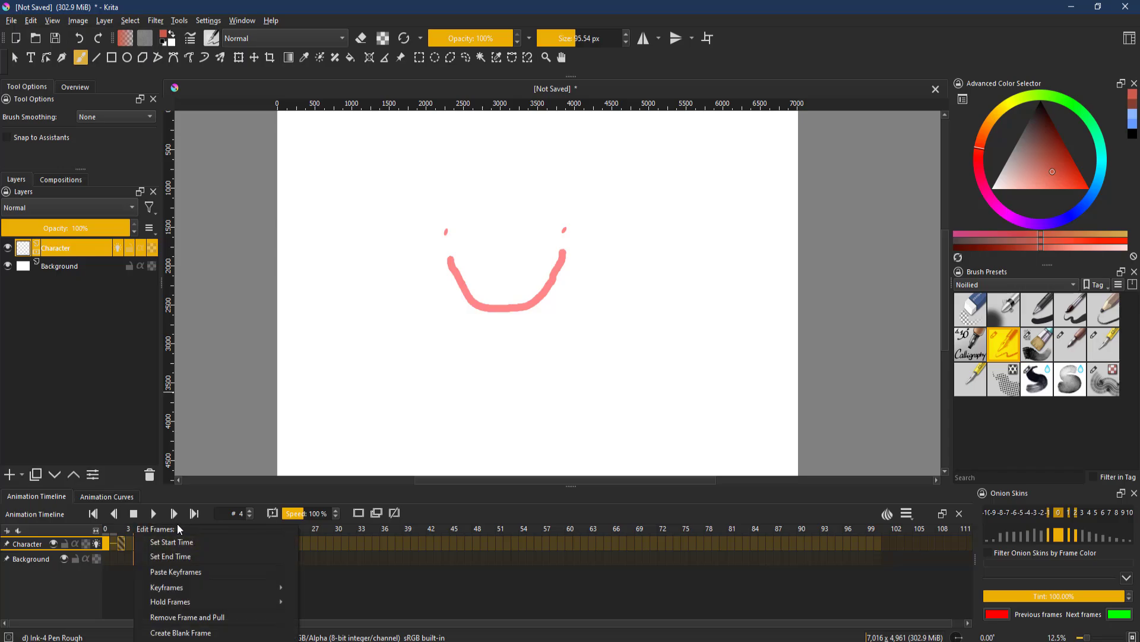
left_click(187, 633)
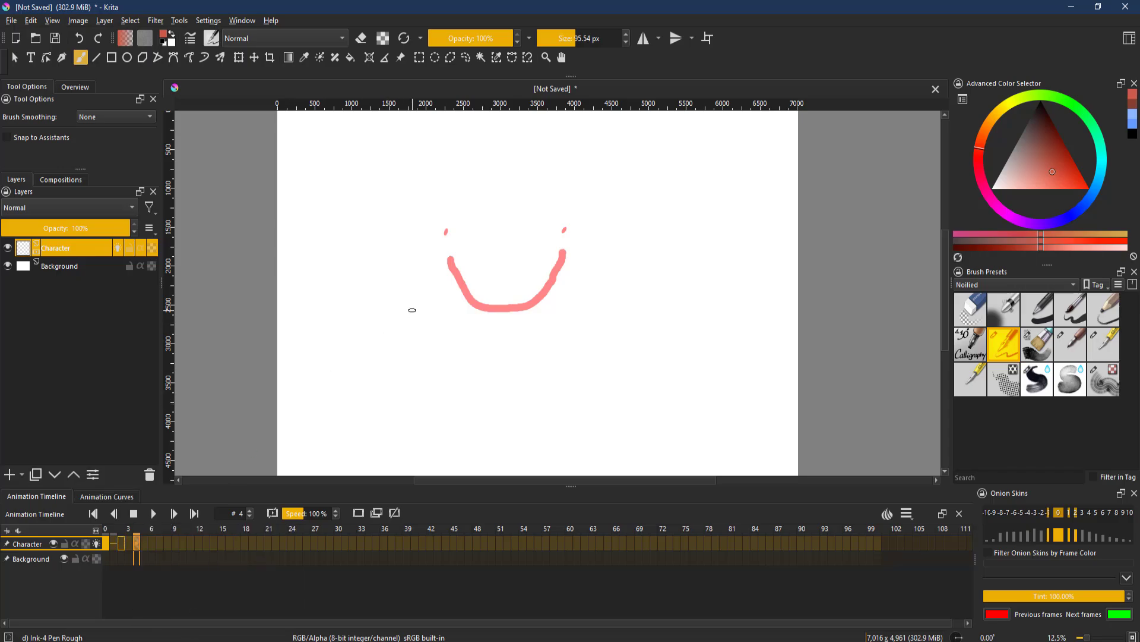
left_click(447, 231)
left_click(565, 230)
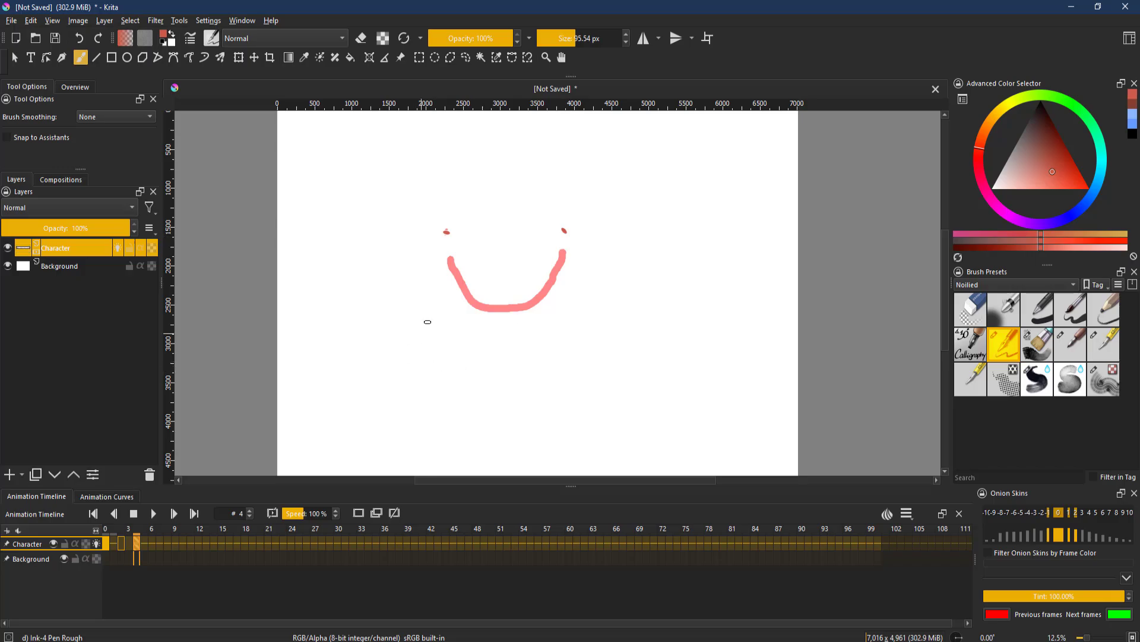
mouse_move(456, 314)
left_mouse_down()
mouse_move(536, 262)
mouse_move(556, 321)
left_mouse_up()
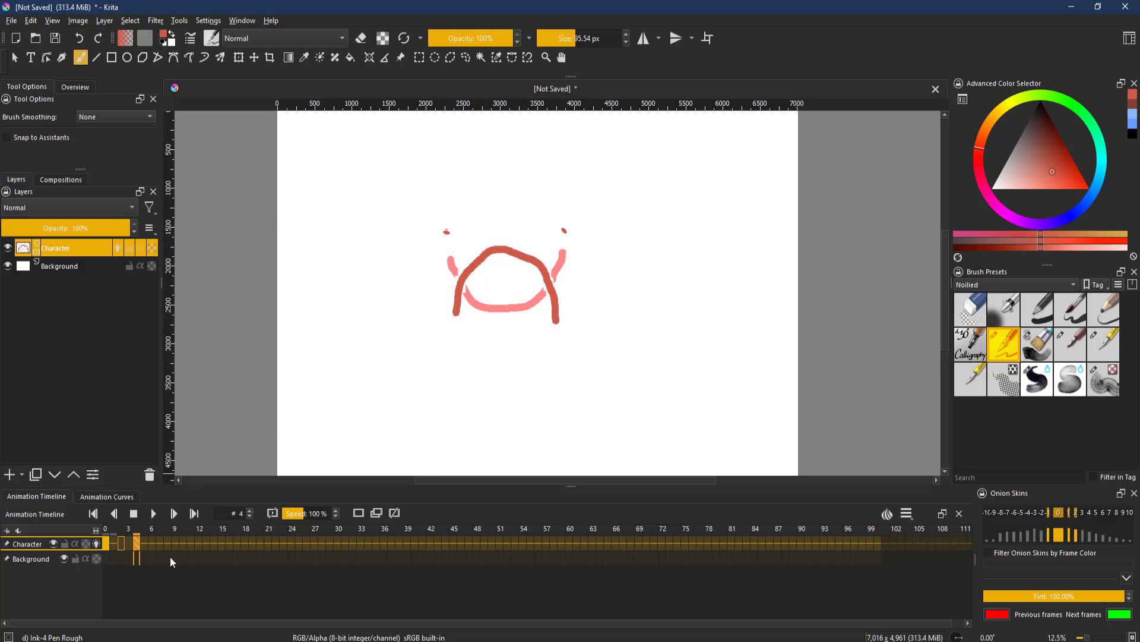
- Add blank keyframes at frames 6 and 8 on the Character layer
left_click(123, 544)
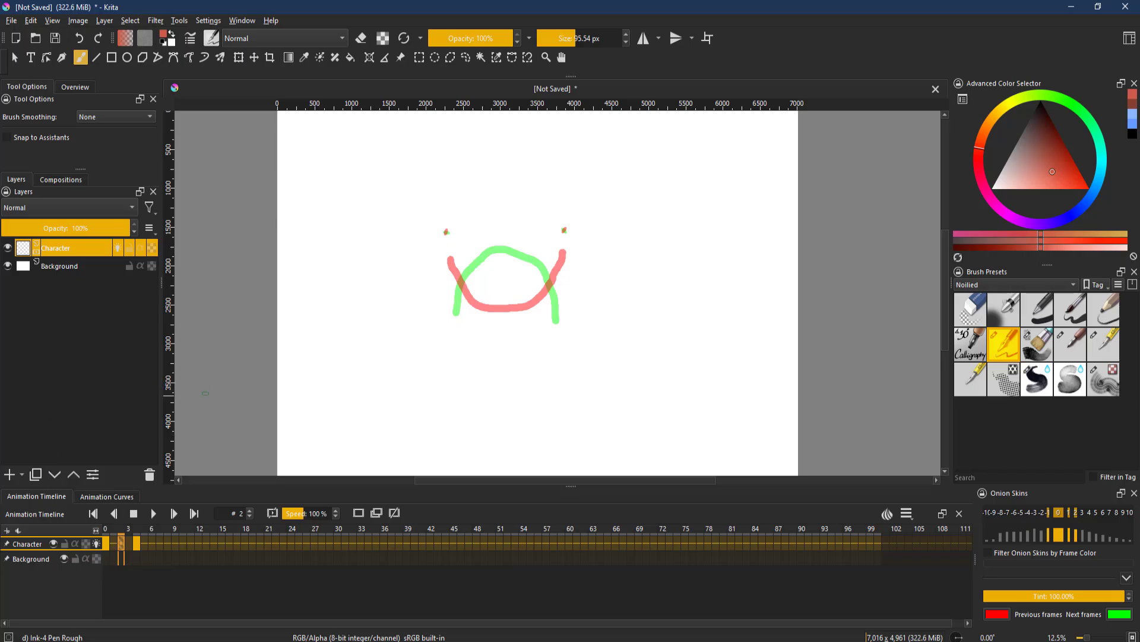
right_click(152, 543)
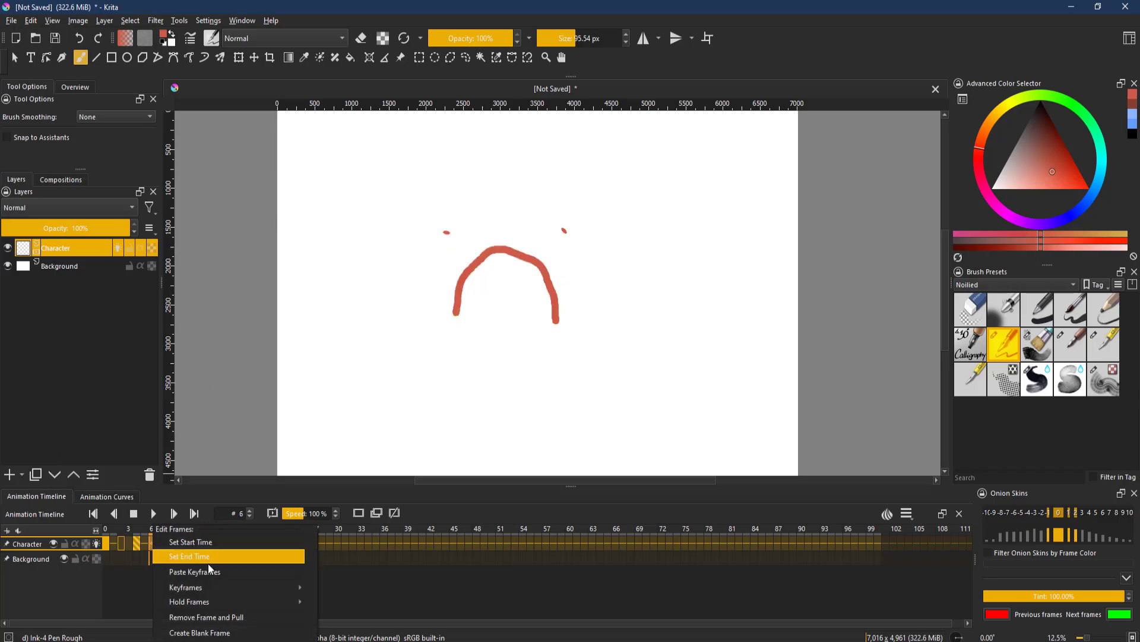
left_click(219, 633)
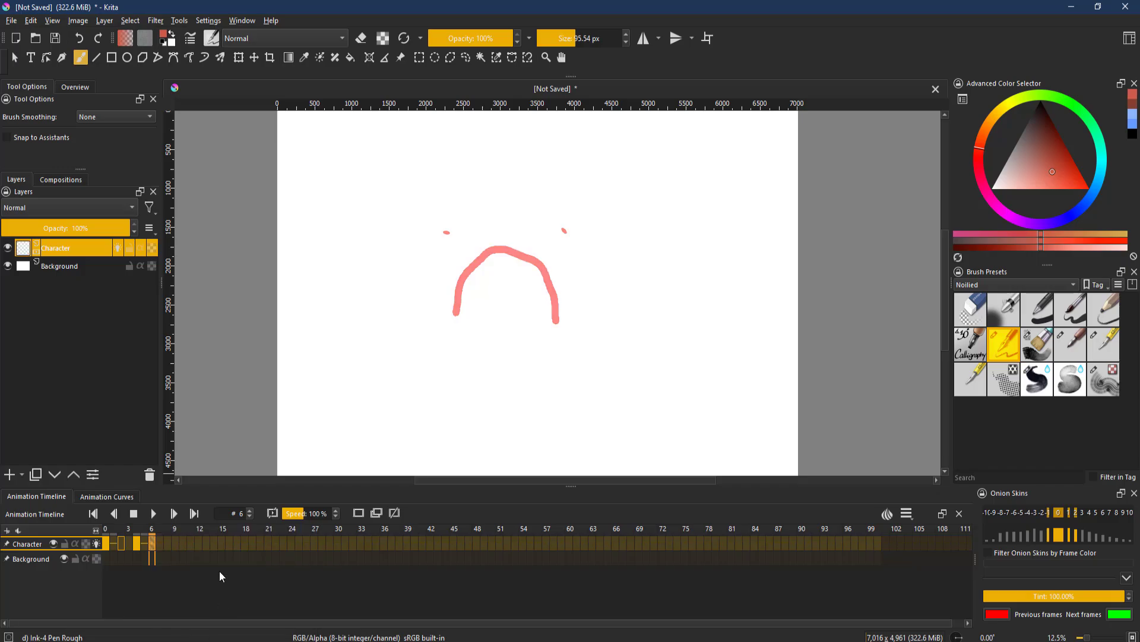
right_click(168, 545)
left_click(220, 601)
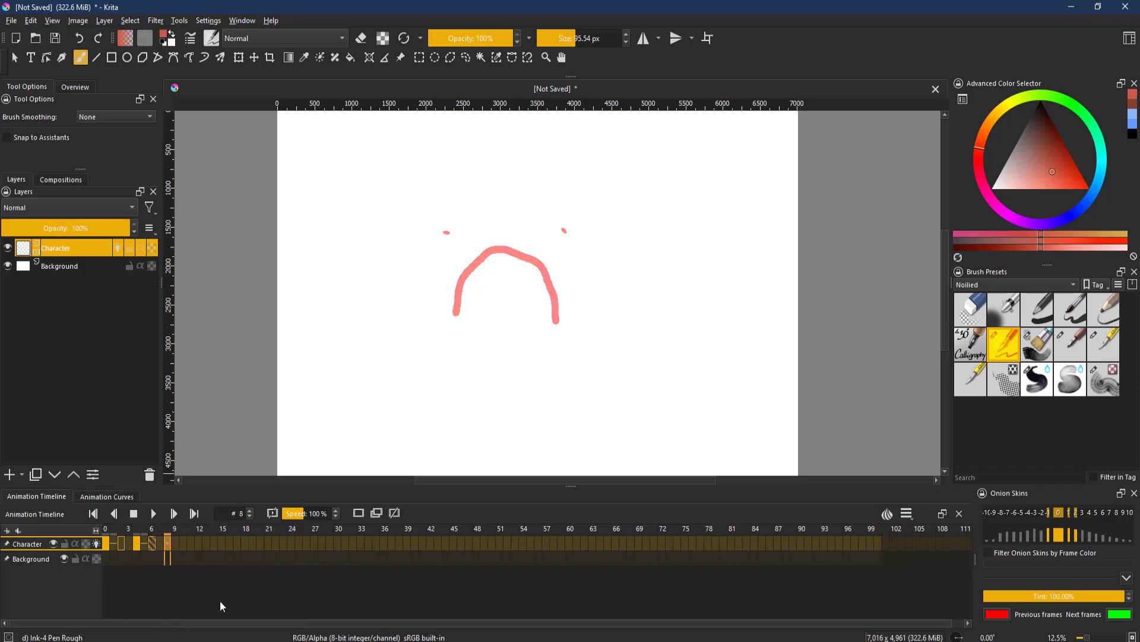
right_click(168, 544)
left_click(229, 519)
- Select the keyframes from frame 0 to frame 8 and copy them
left_click(108, 542)
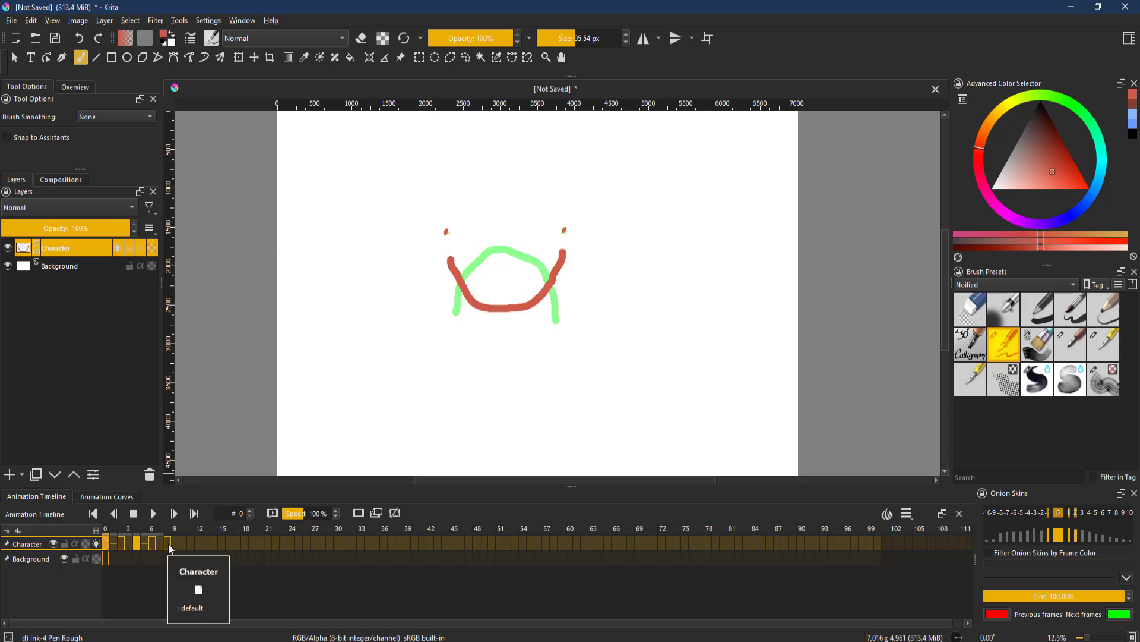
left_click(168, 543)
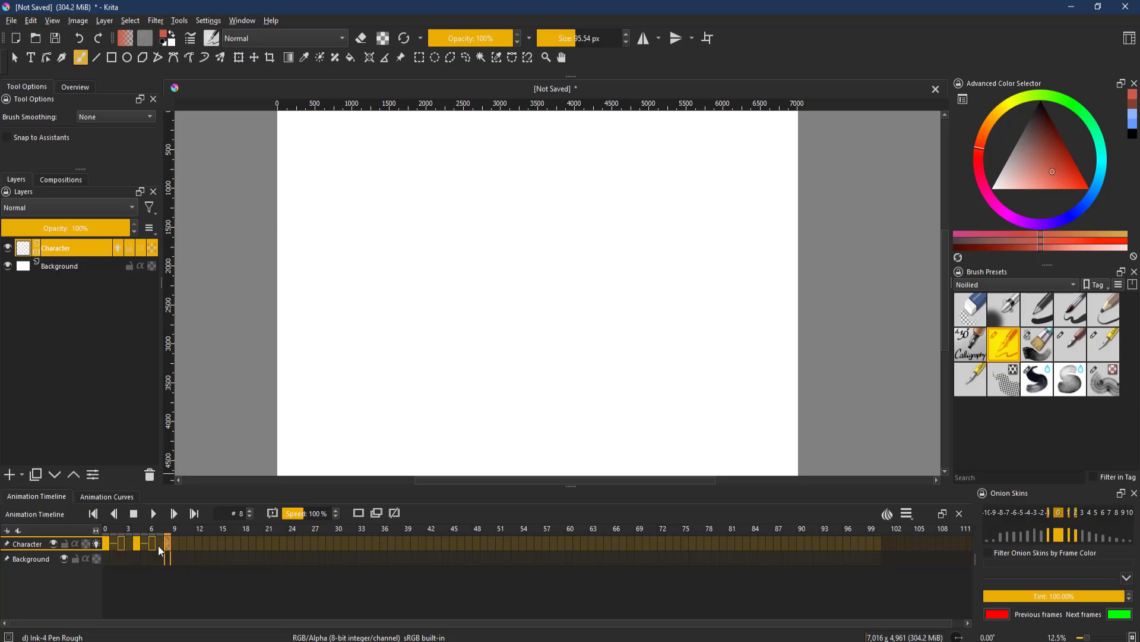
left_click_drag(170, 544, 105, 542)
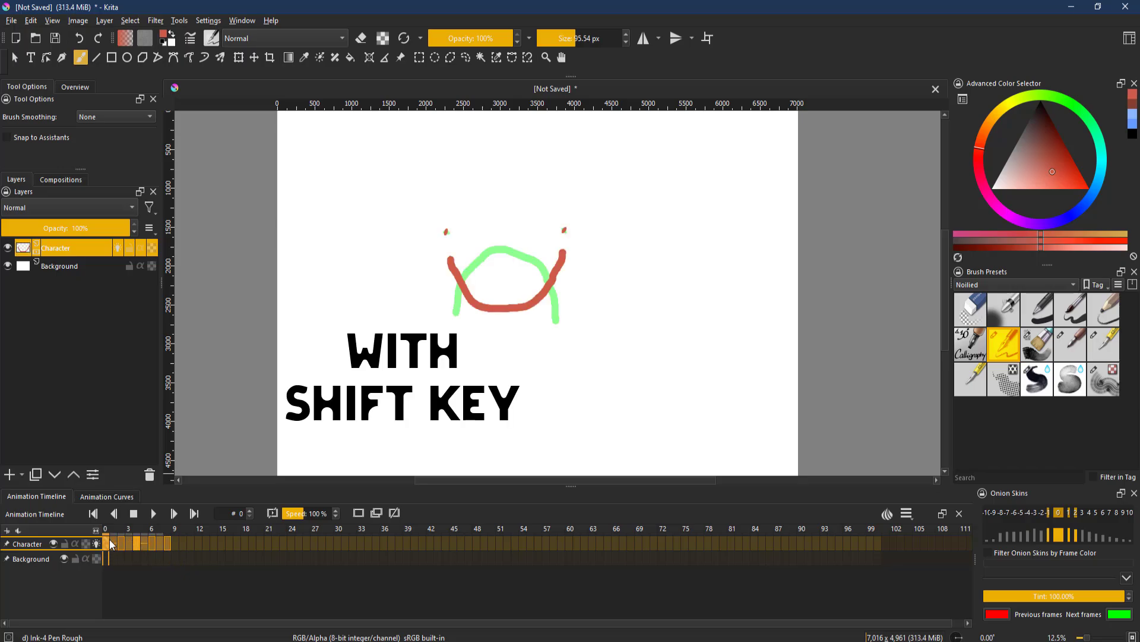
right_click(108, 542)
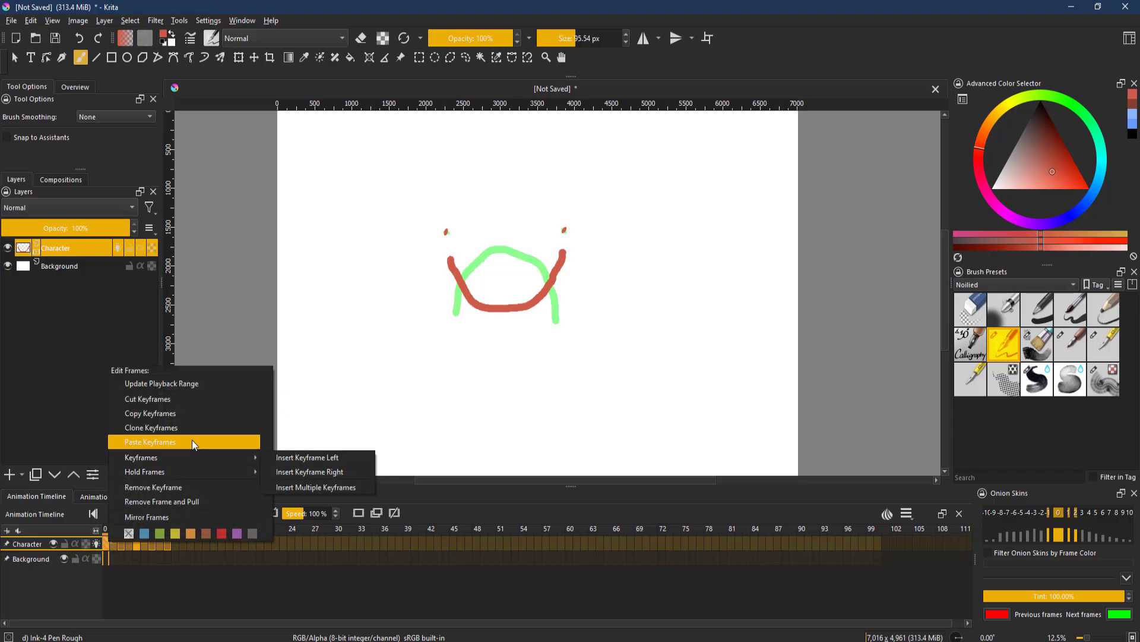
left_click(171, 414)
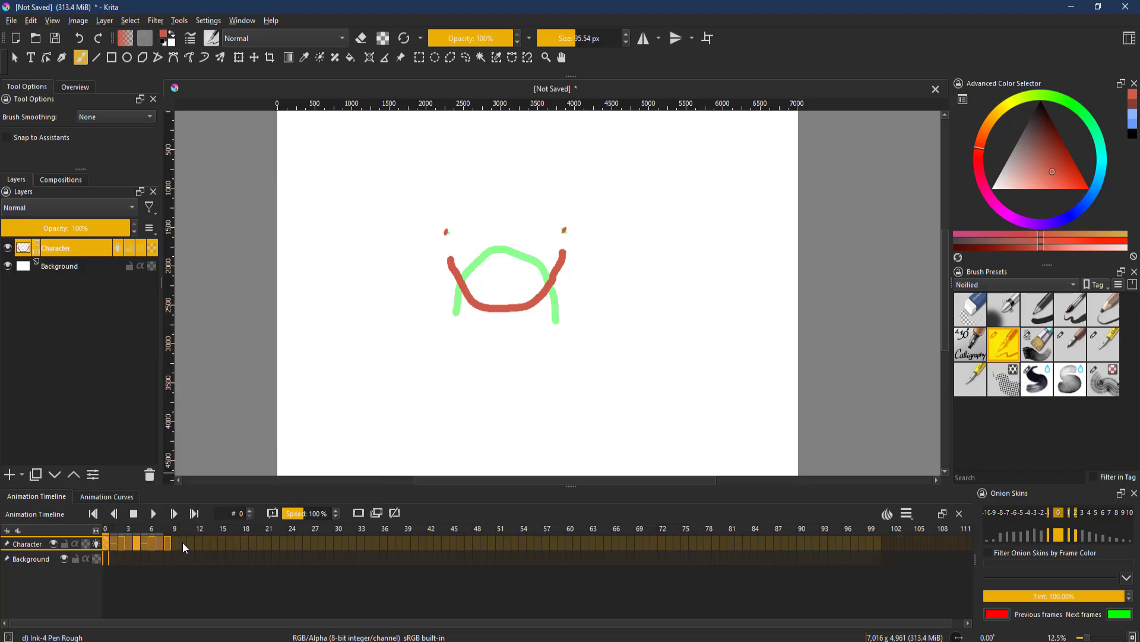
- Paste the copied keyframes starting at frame 10
left_click(183, 542)
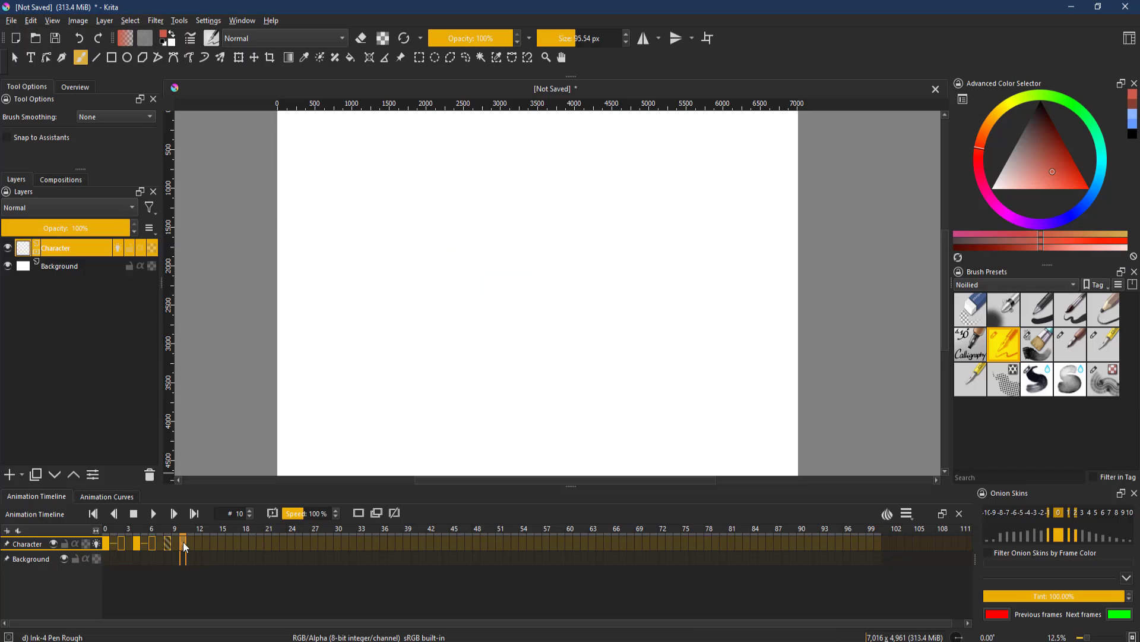
right_click(184, 543)
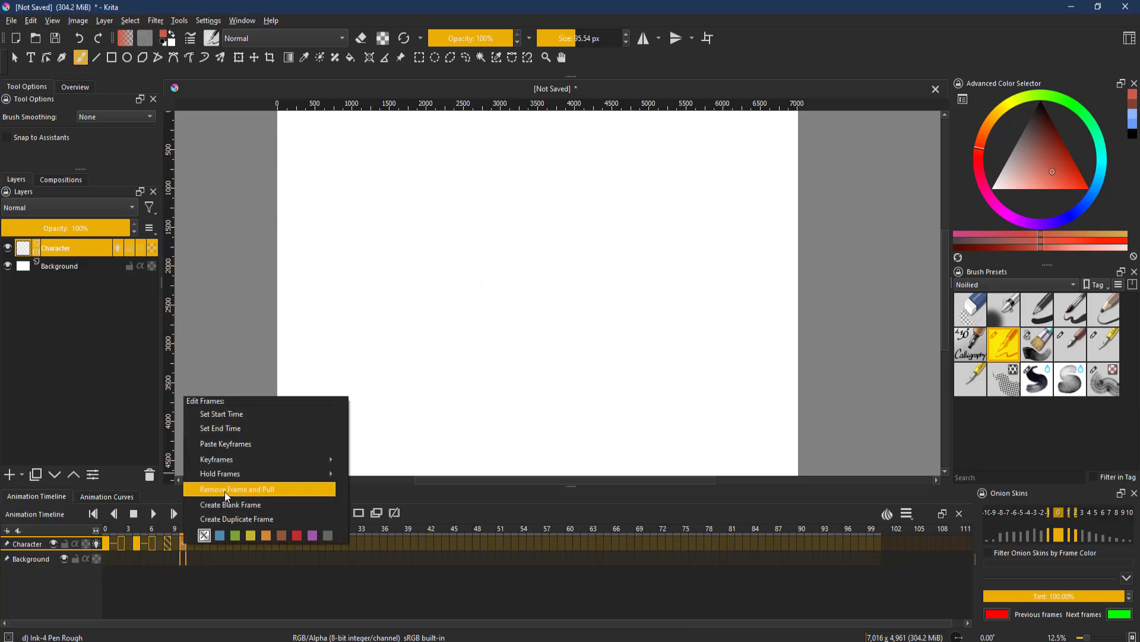
left_click(237, 443)
- Scrub through the timeline frames and play back the animation
left_click(241, 544)
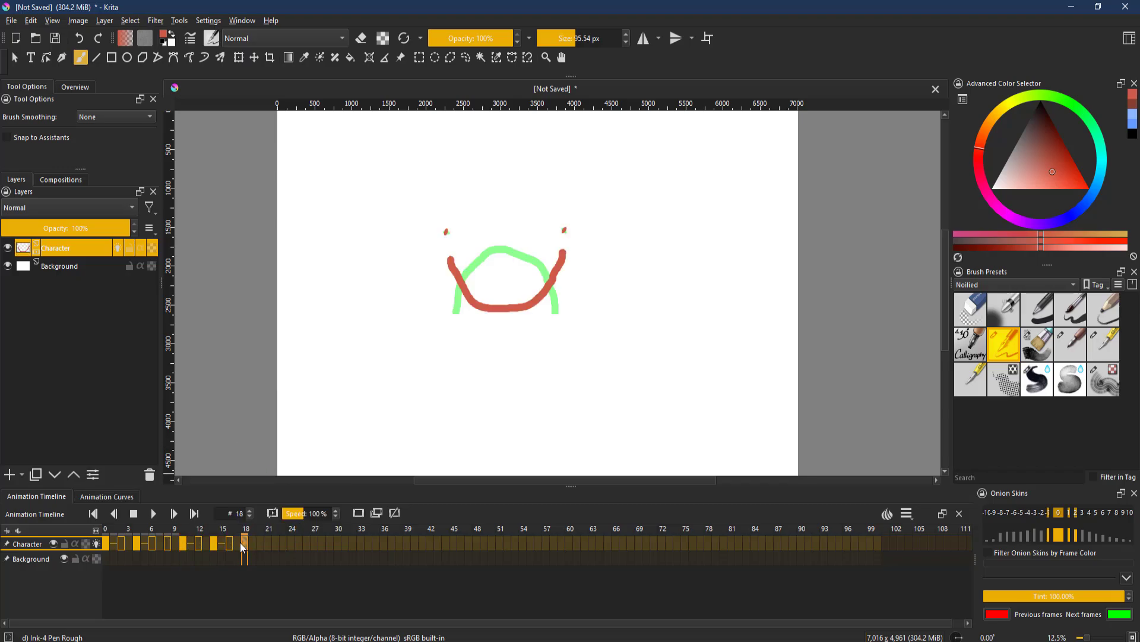
left_click(217, 543)
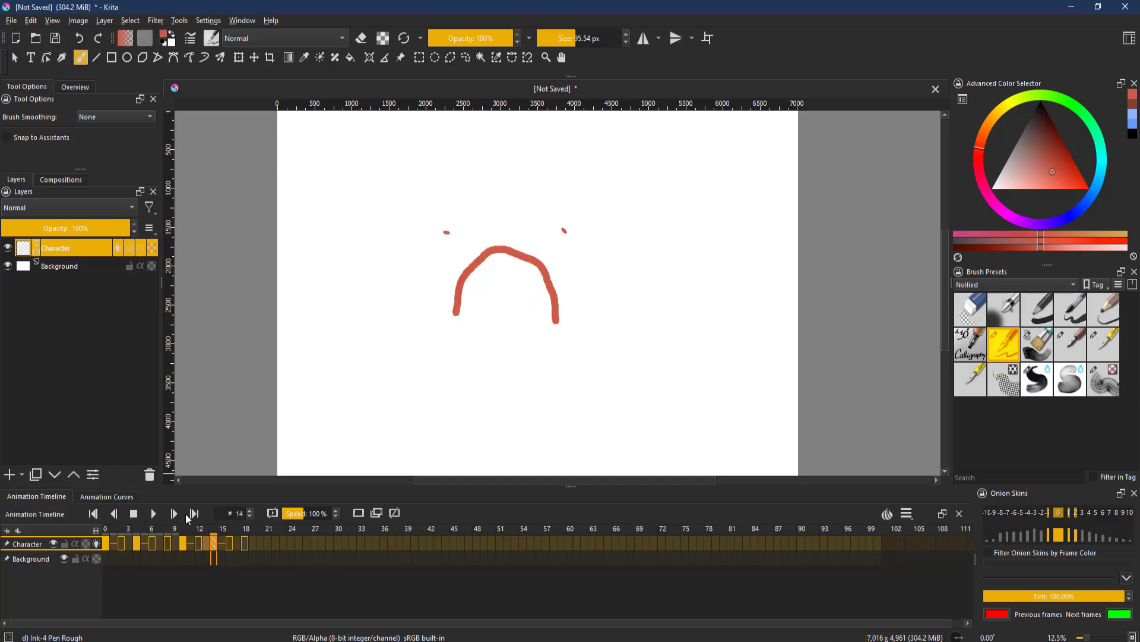
left_click(152, 514)
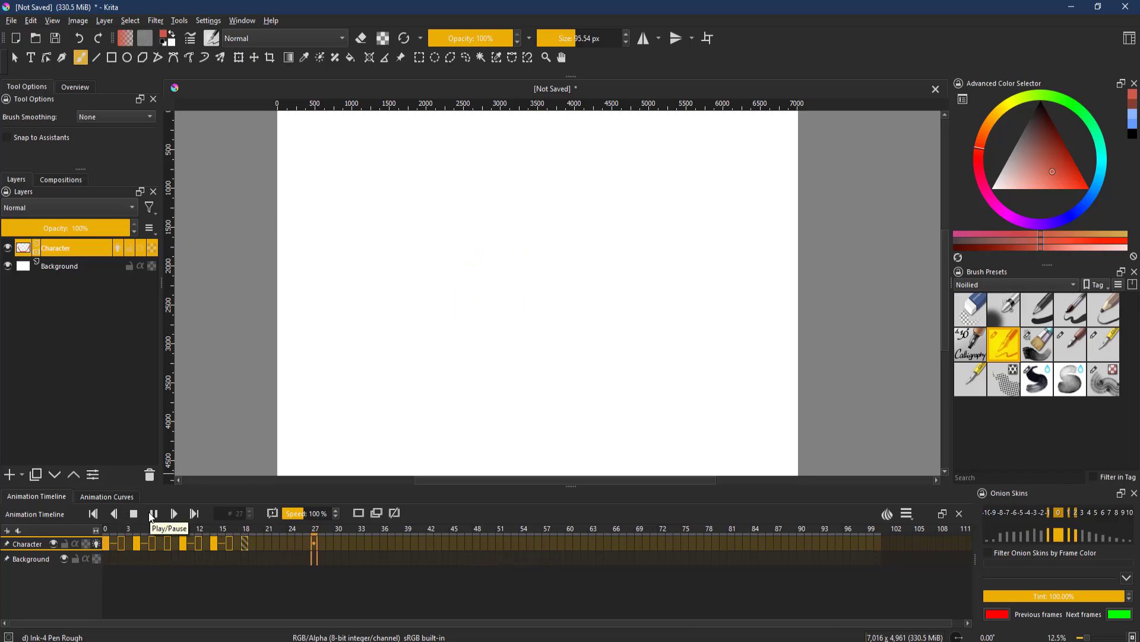
left_click(152, 514)
left_click(115, 544)
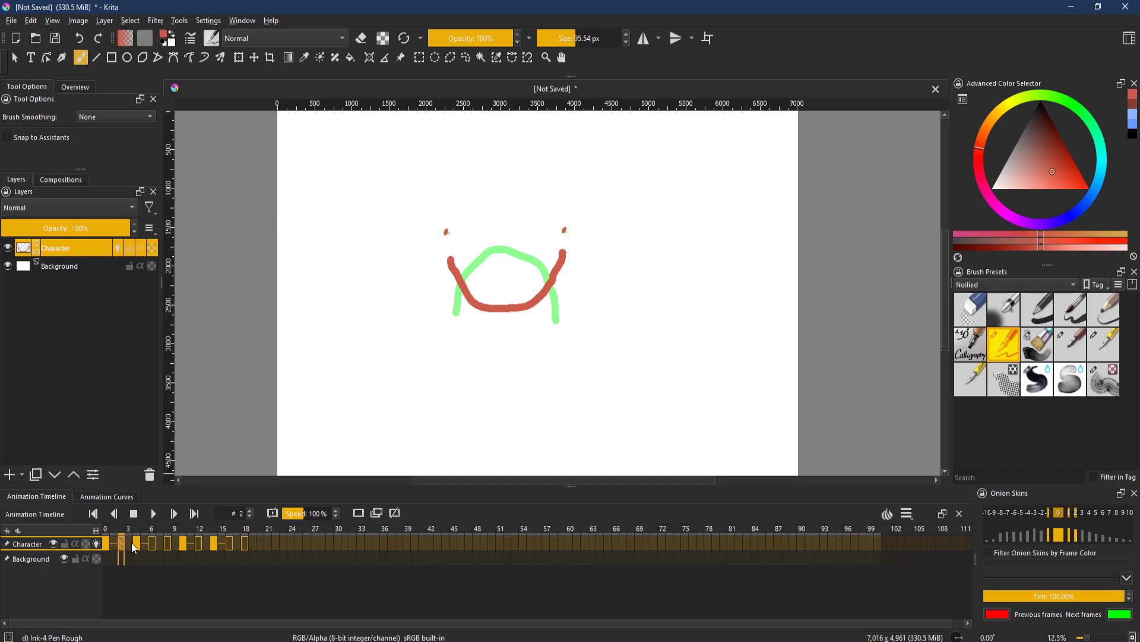
left_click(123, 542)
right_click(123, 542)
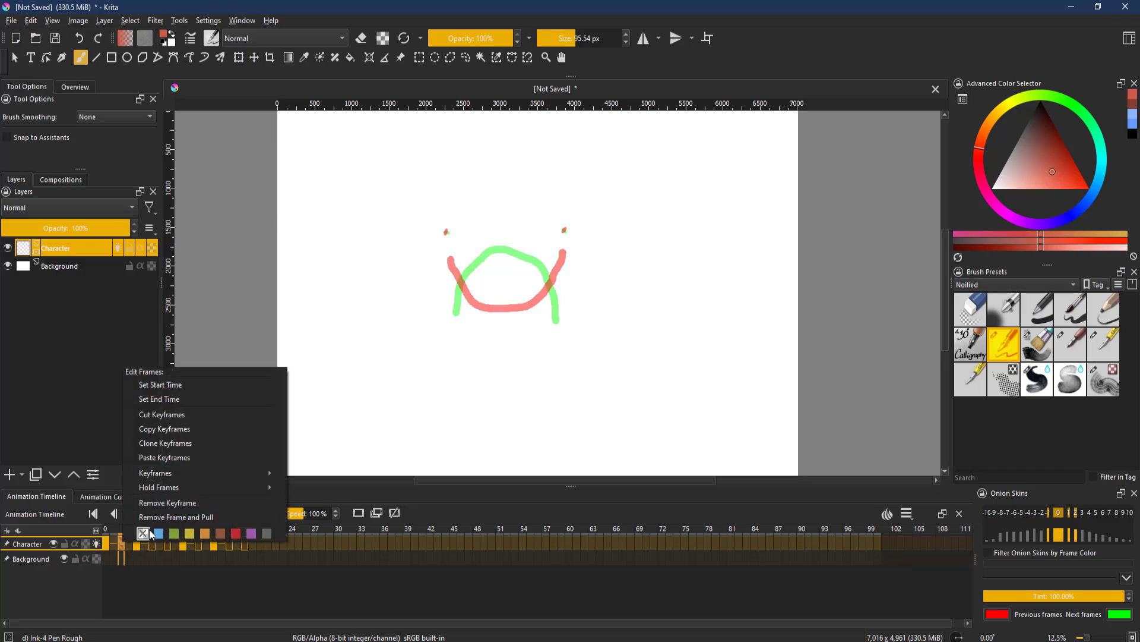
left_click(114, 544)
left_click(122, 545)
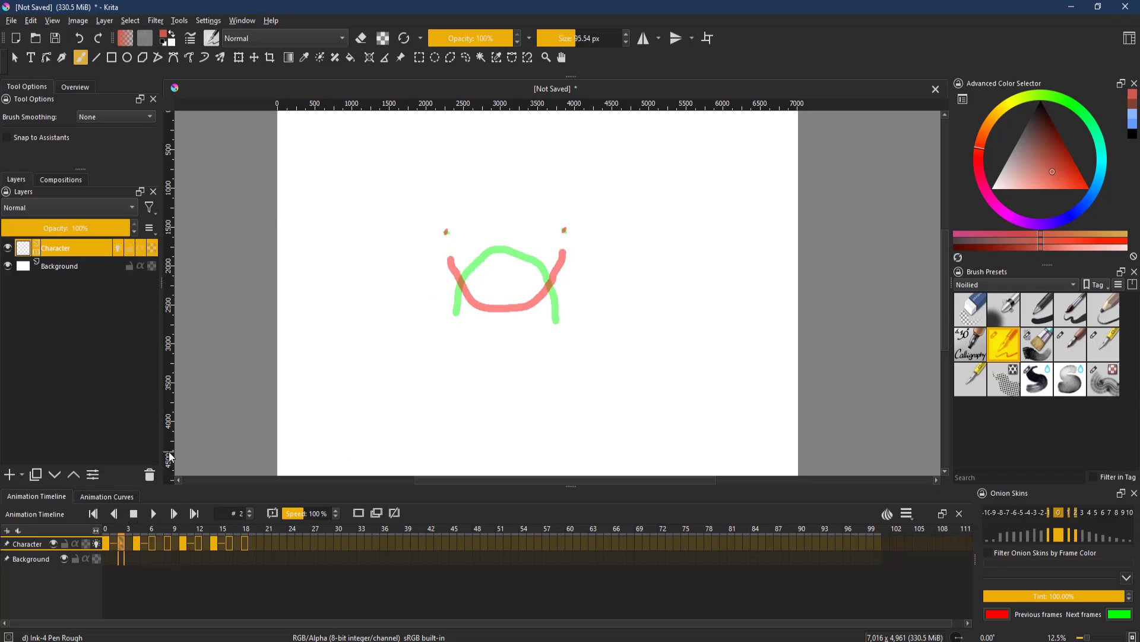
left_click(11, 22)
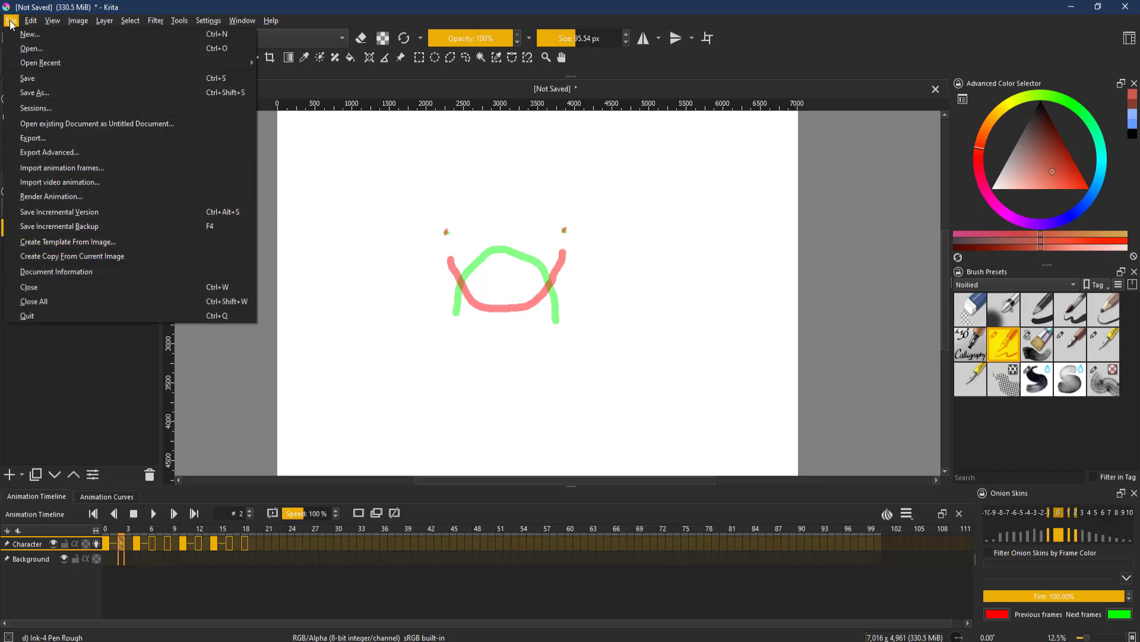
left_click(55, 197)
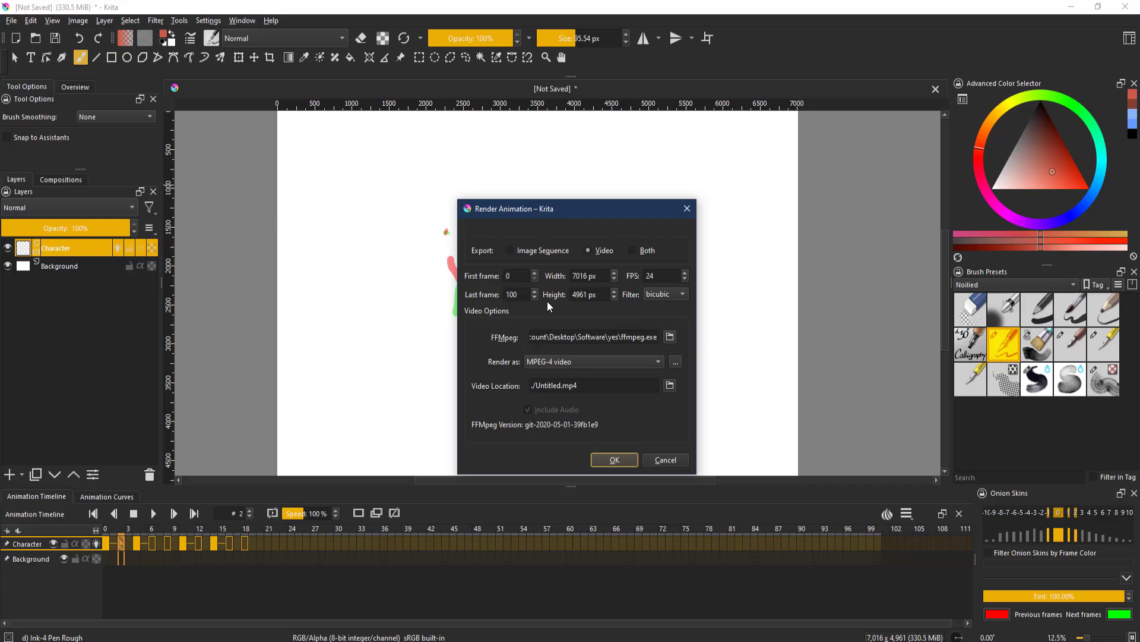
left_click(673, 338)
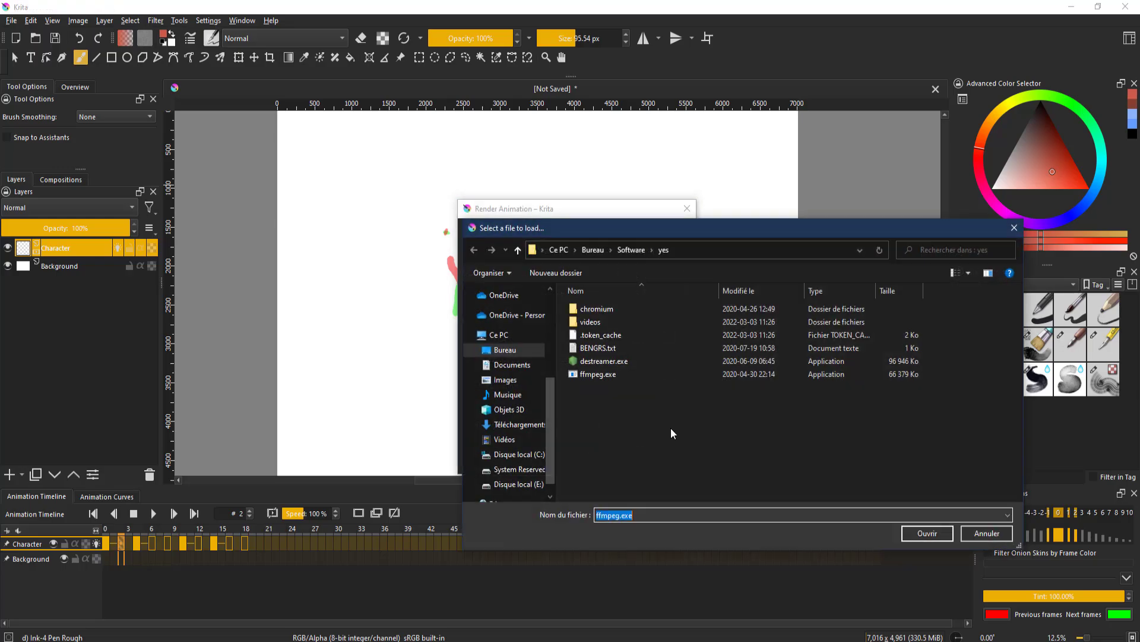
left_click(622, 378)
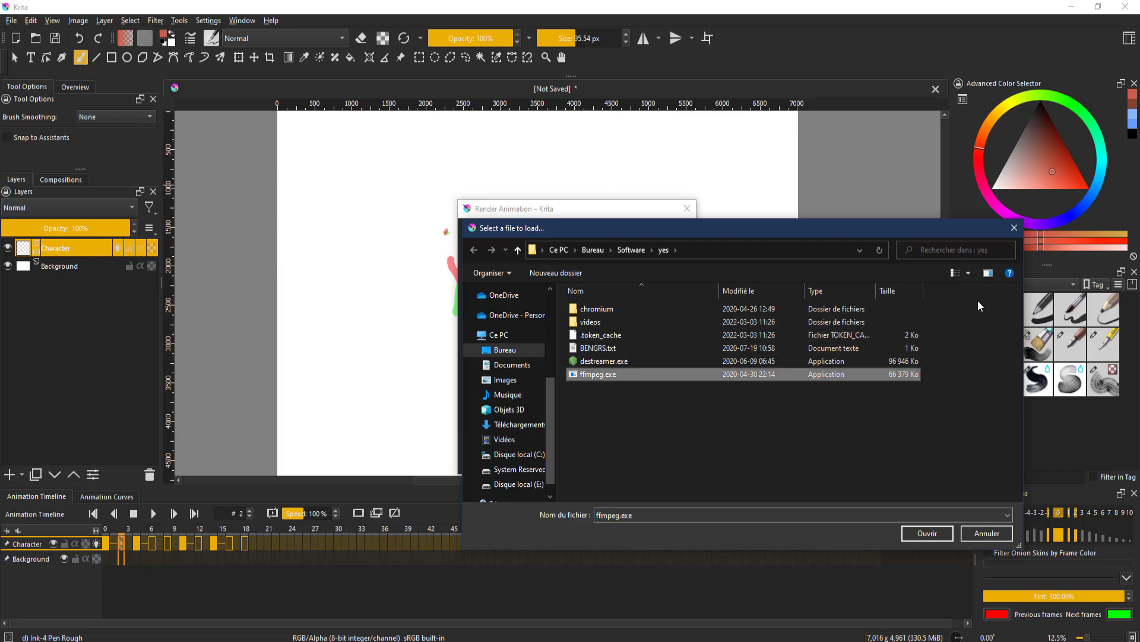
left_click(1014, 229)
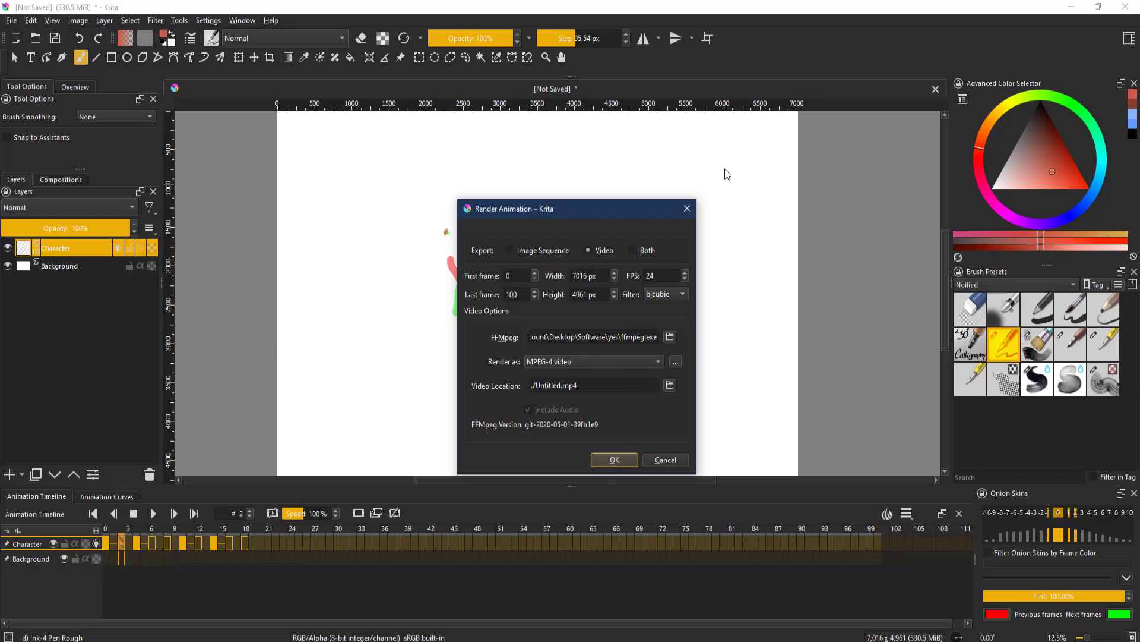
left_click(694, 208)
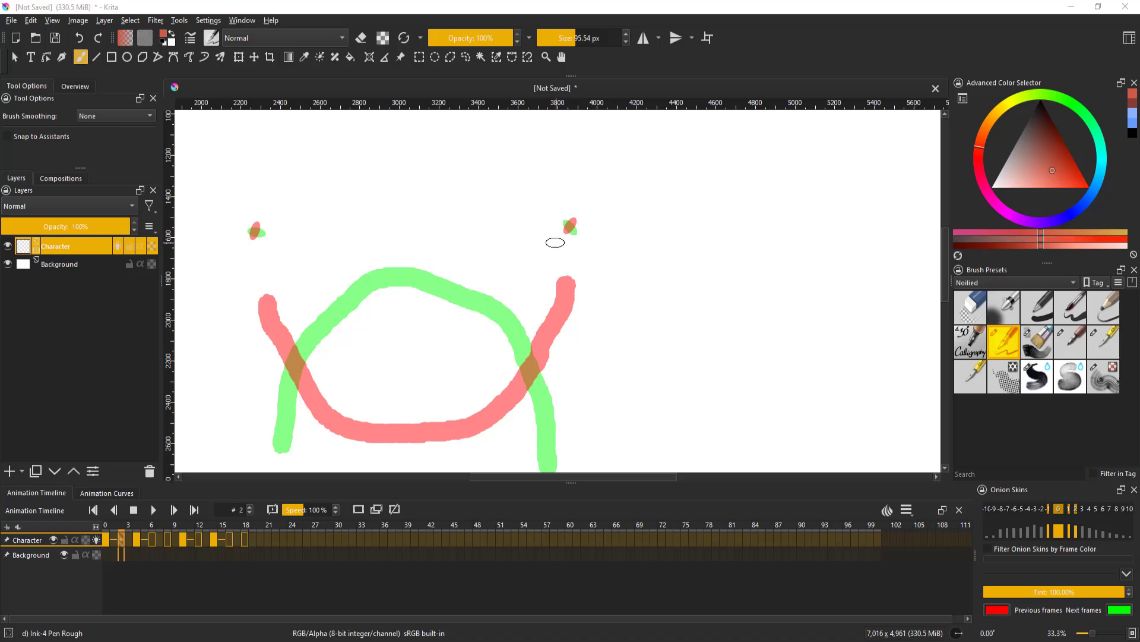
scroll(656, 312, "down", 3)
left_click_drag(704, 310, 764, 228)
scroll(832, 332, "up", 2)
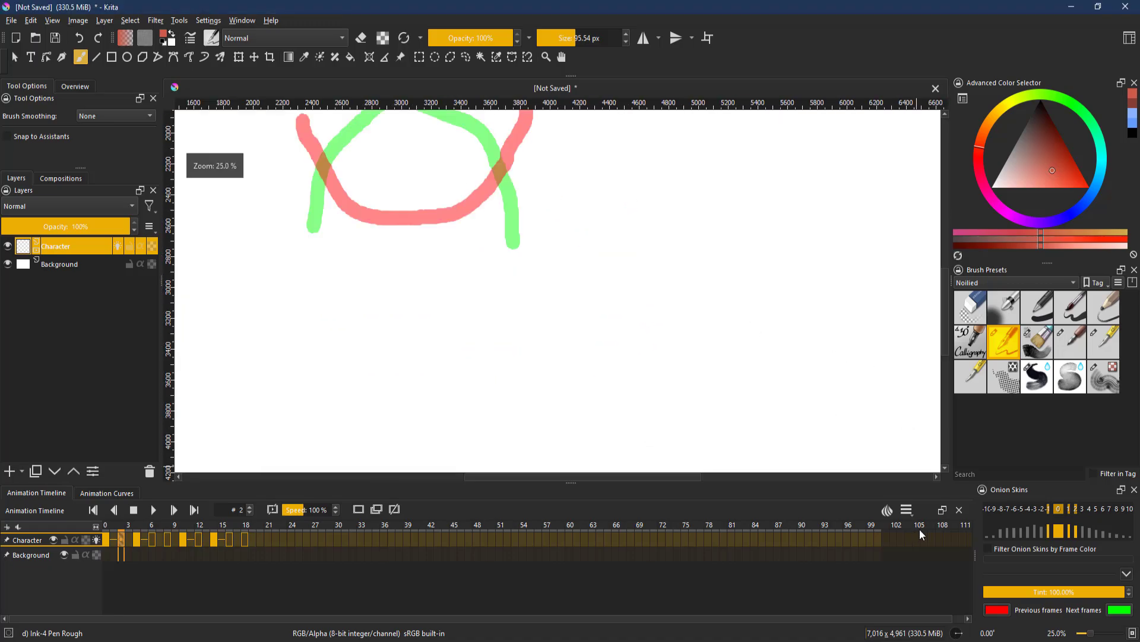
- Set the animation's clip end to 1000 frames in the timeline settings
left_click(914, 510)
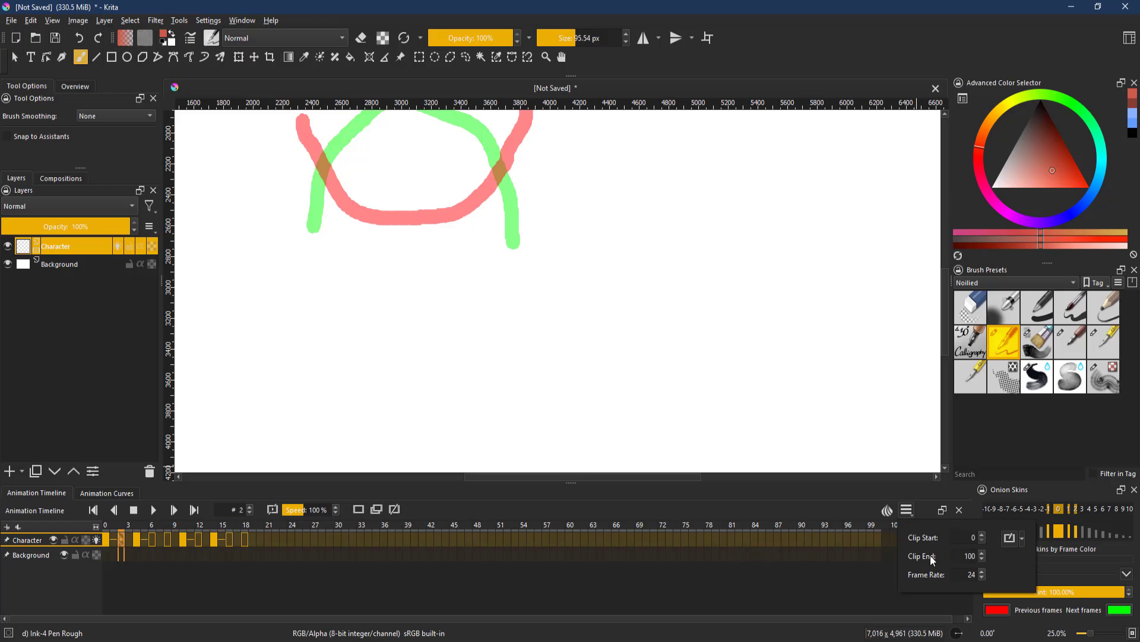
left_click(873, 563)
key("Left")
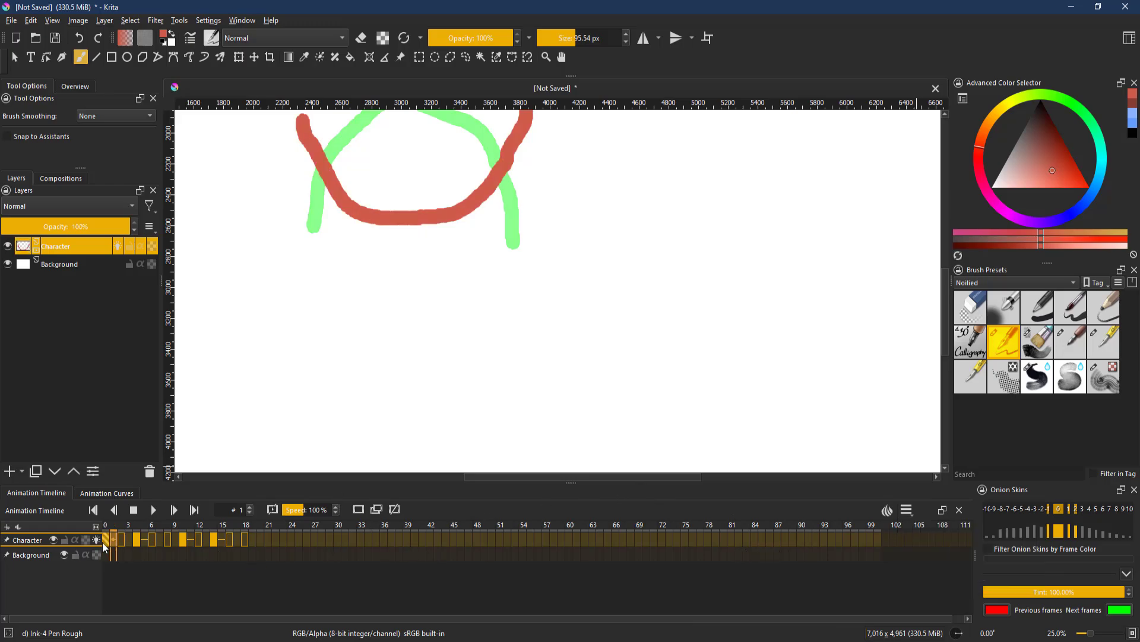
left_click(968, 539)
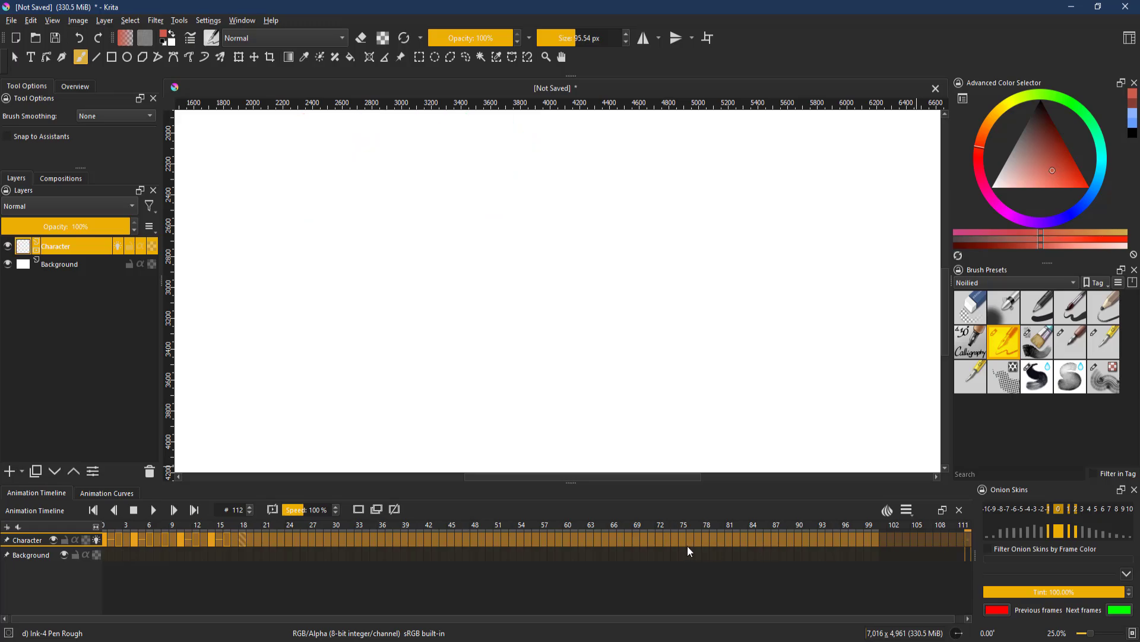
left_click_drag(862, 619, 1097, 533)
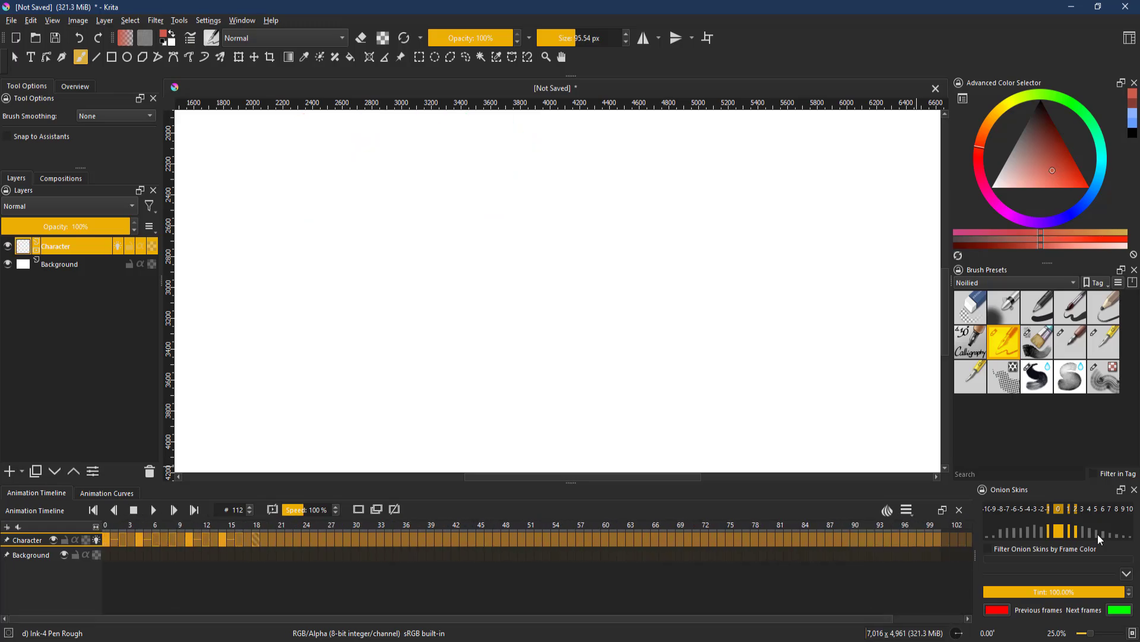
left_click(907, 509)
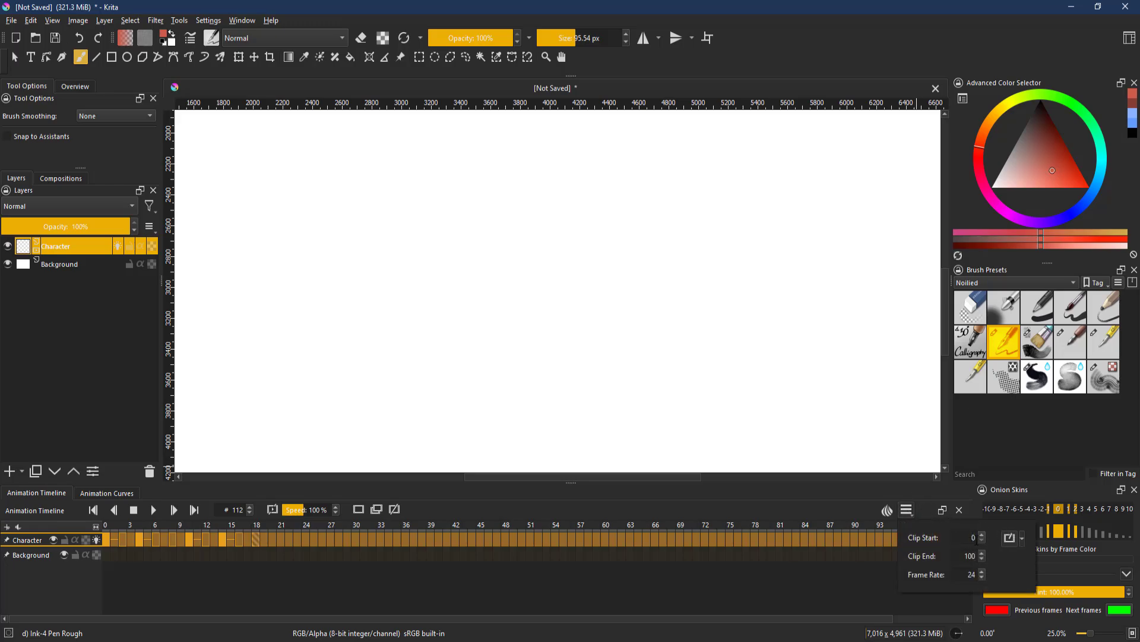
double_click(977, 557)
type("1000")
key("Return")
left_click(784, 542)
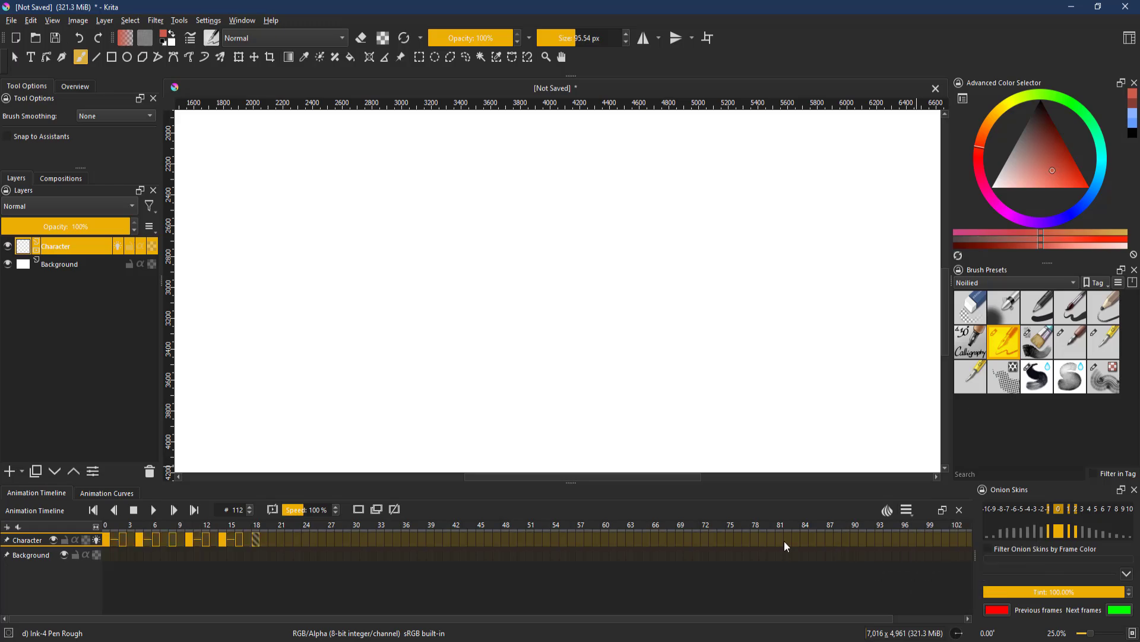
- Set the animation's frame rate to 60 in the timeline settings
mouse_move(40, 620)
left_mouse_down()
mouse_move(172, 619)
mouse_move(41, 619)
left_mouse_up()
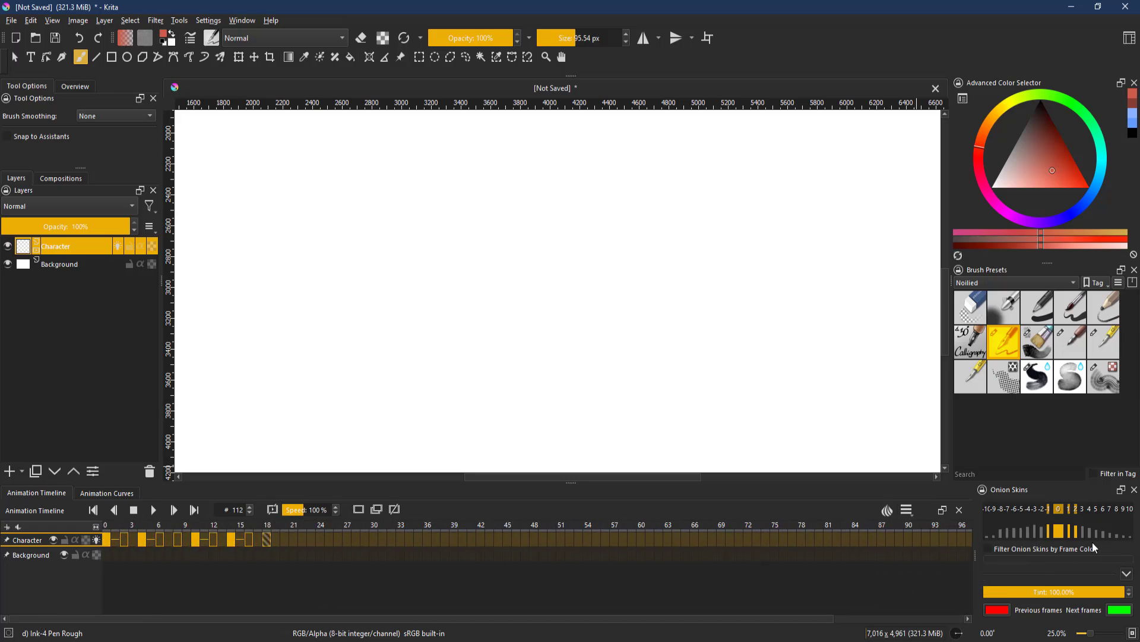
left_click(906, 509)
left_click_drag(966, 575, 995, 575)
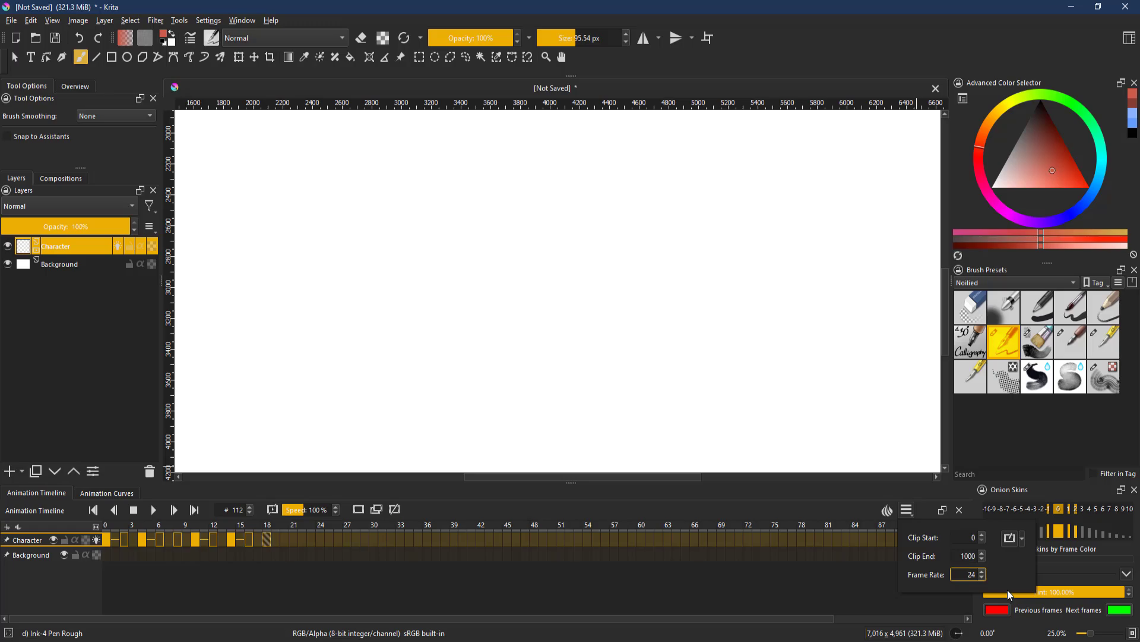
type("60")
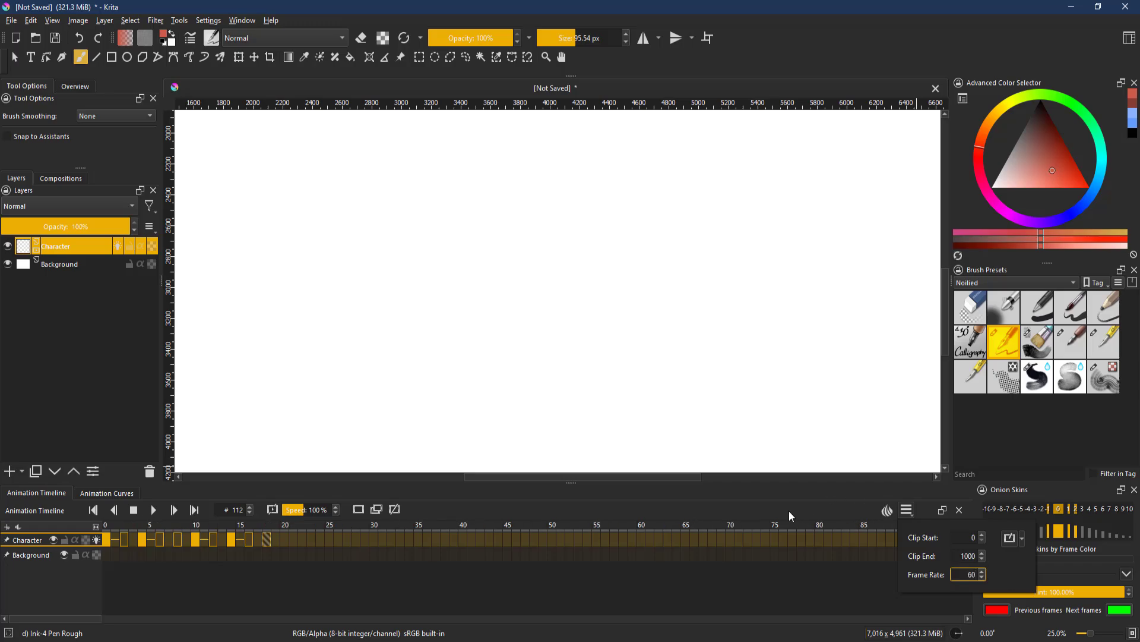
left_click_drag(964, 575, 1031, 568)
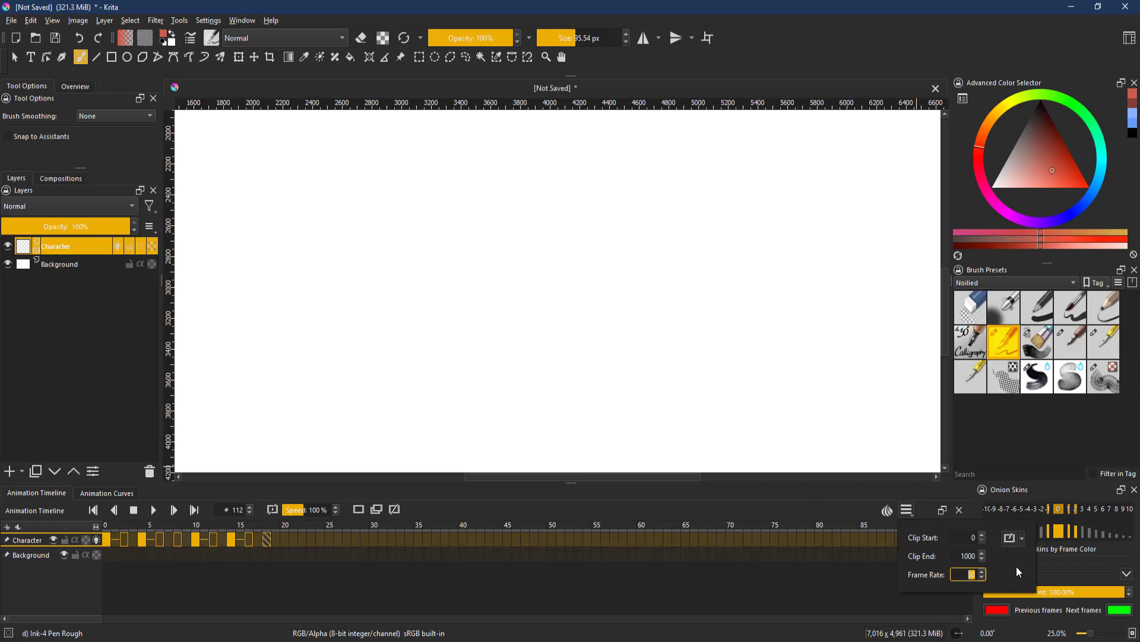